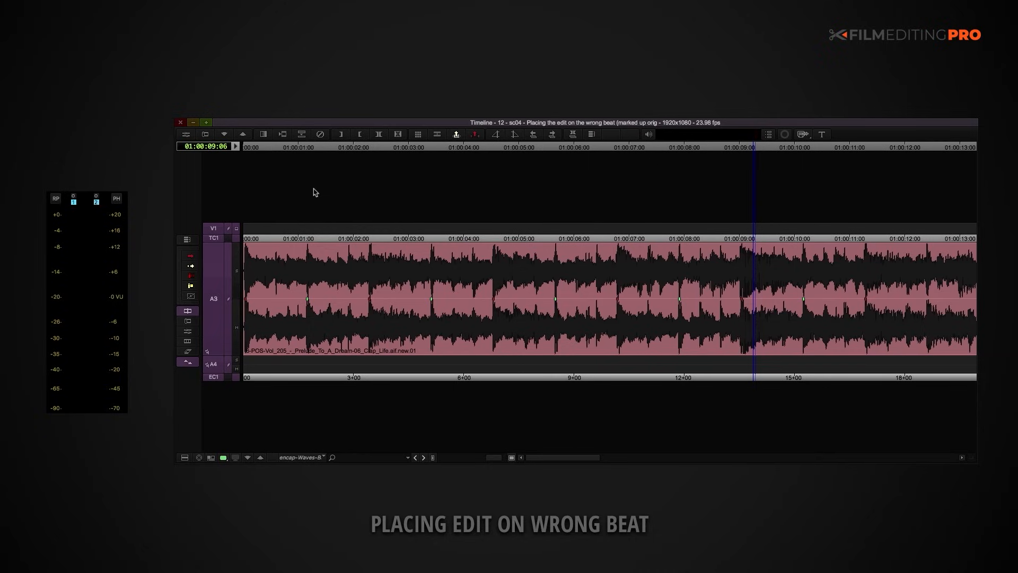
Step: Play the unedited music cue on A3 from the start of the sequence
{"action": "key", "text": "Home"}
{"action": "key", "text": "space"}
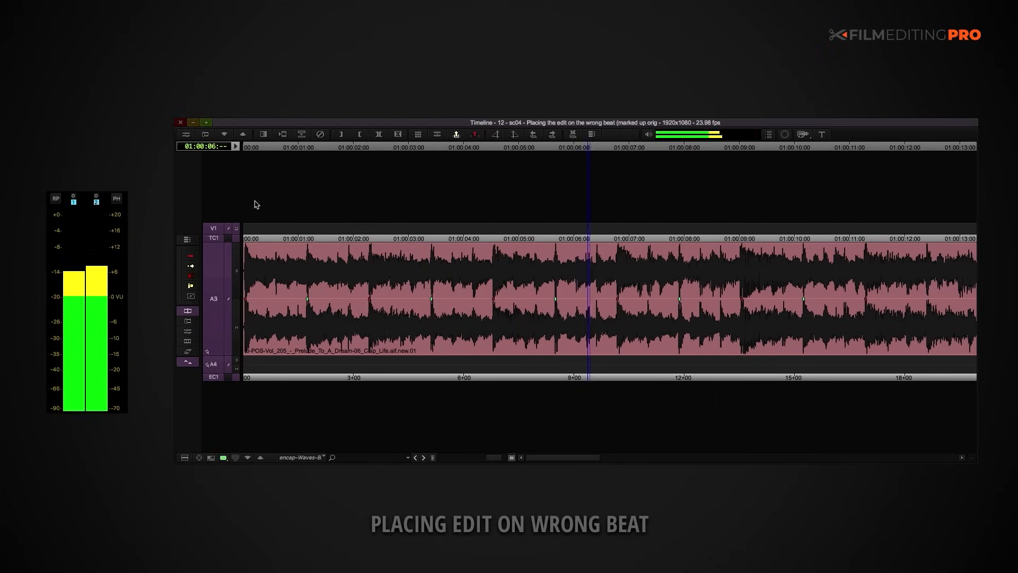
{"action": "key", "text": "space"}
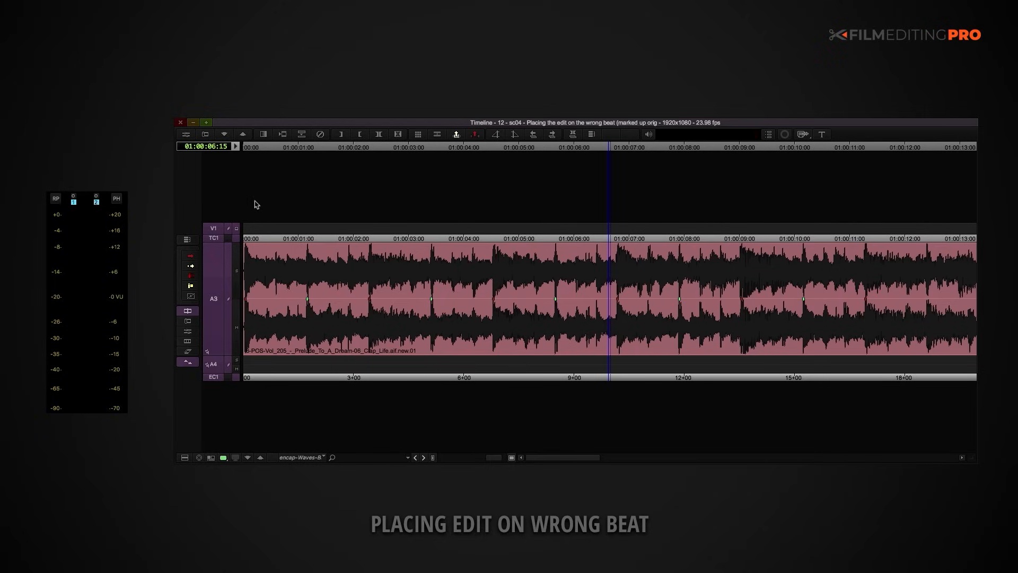
Step: Try extracting the music between 01:00:02:07 and 01:00:05:15, and play the edit from the sequence start
{"action": "left_click", "coordinate": [365, 267]}
{"action": "key", "text": "i"}
{"action": "left_click", "coordinate": [553, 277]}
{"action": "key", "text": "o"}
{"action": "key", "text": "x"}
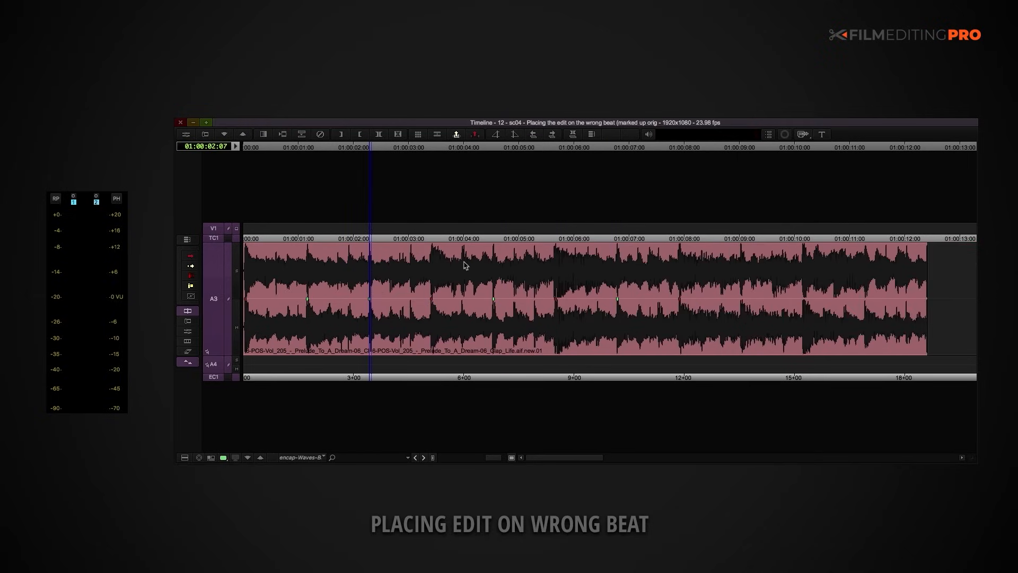
{"action": "key", "text": "Home"}
{"action": "key", "text": "space"}
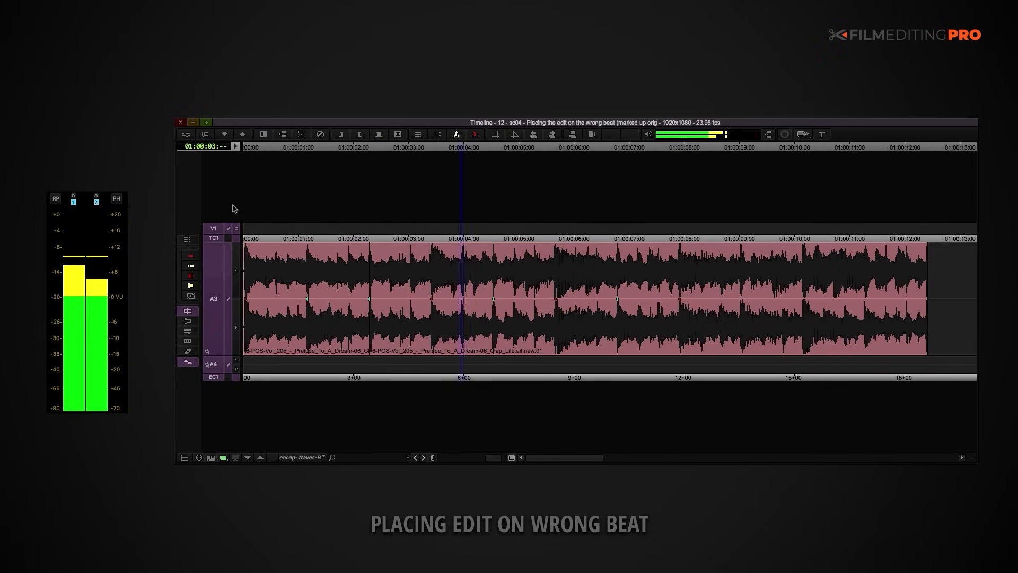
{"action": "key", "text": "space"}
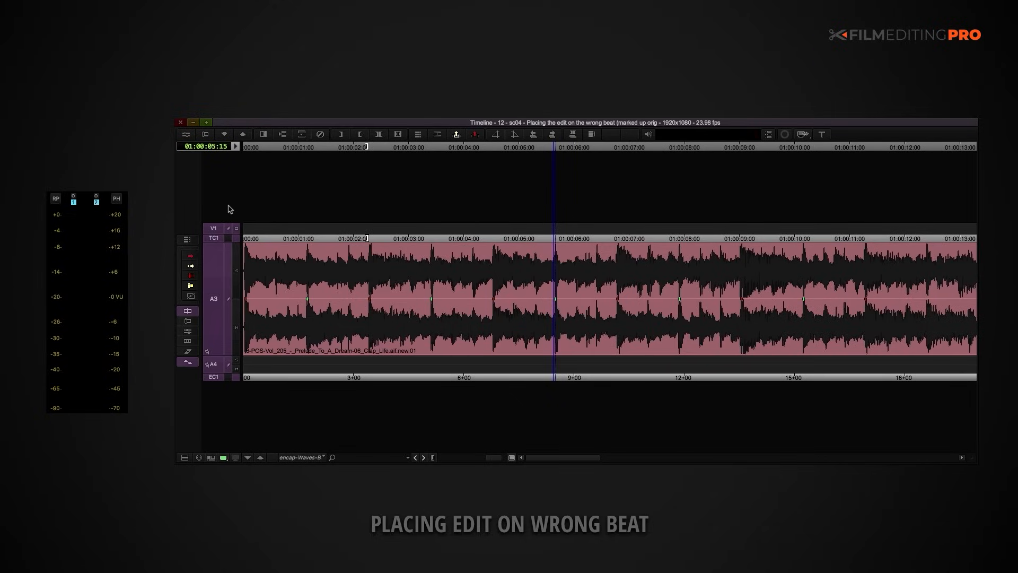
Step: Try extracting an earlier section of music, from about 01:00:01:03 to 01:00:03:10, and play the edit from the start
{"action": "left_click_drag", "start_coordinate": [274, 279], "coordinate": [425, 277]}
{"action": "key", "text": "o"}
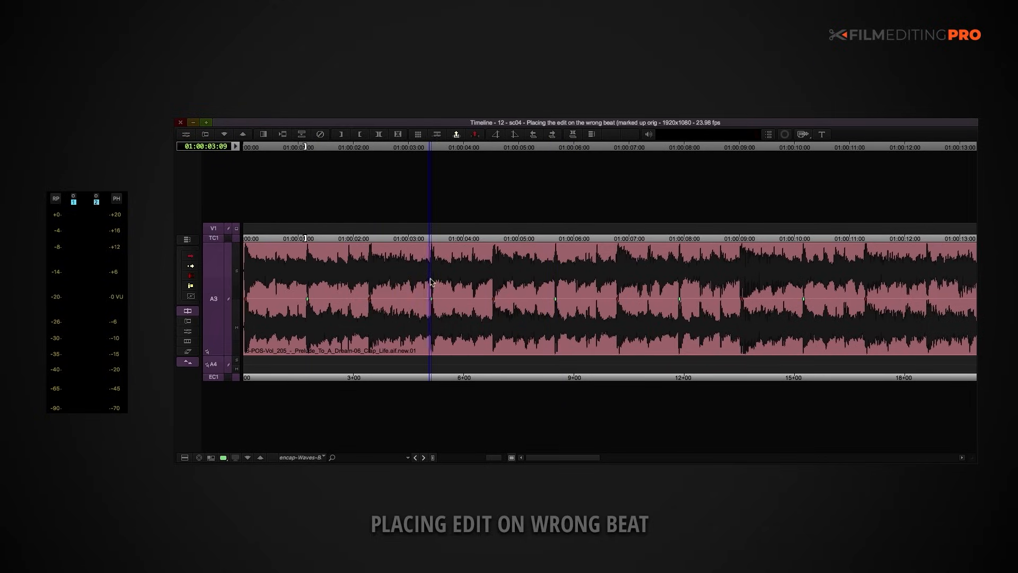
{"action": "key", "text": "i"}
{"action": "key", "text": "Home"}
{"action": "key", "text": "x"}
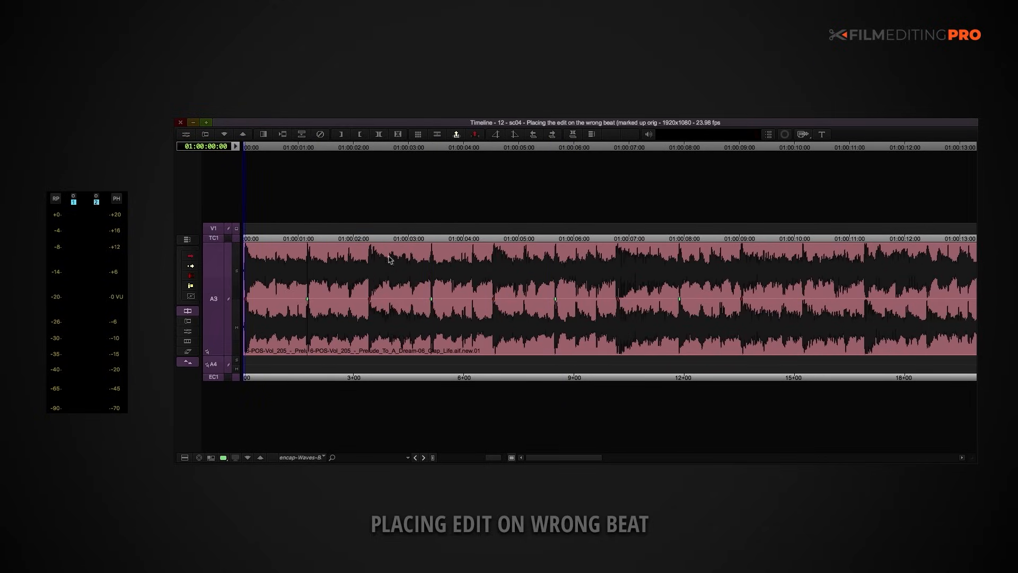
{"action": "key", "text": "space"}
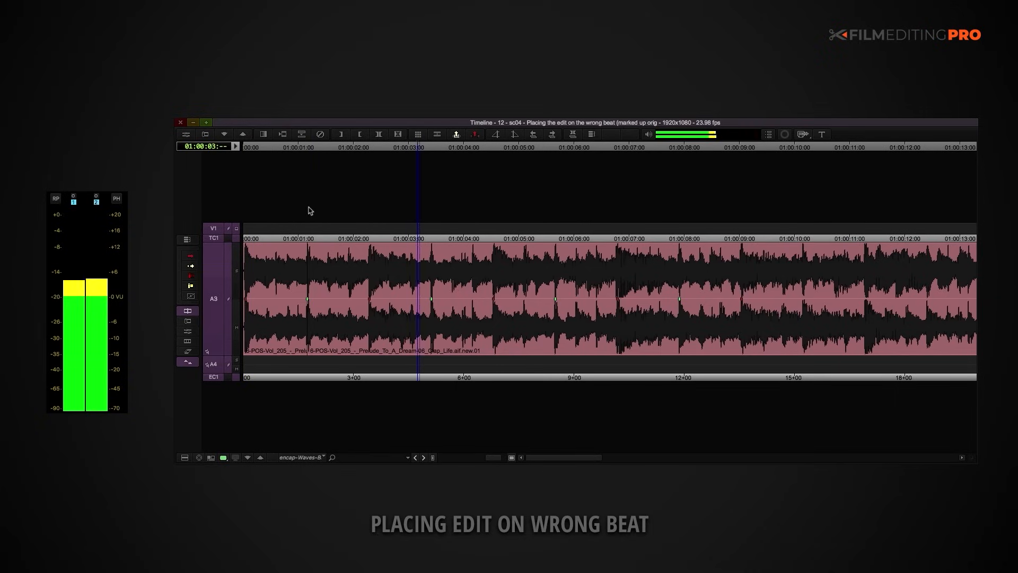
{"action": "key", "text": "space"}
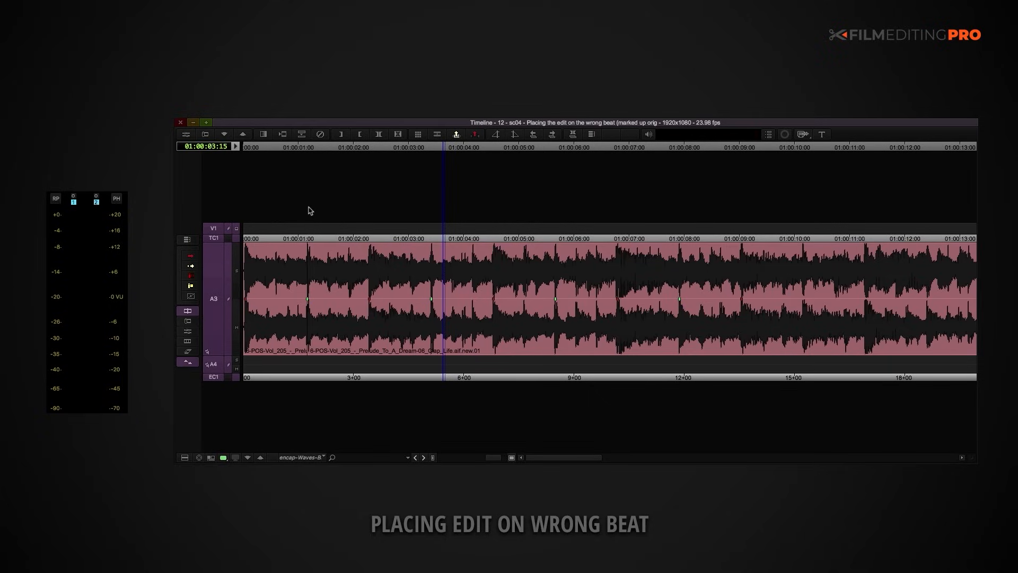
Step: Undo the last music extraction and return to the start of the sequence
{"action": "key", "text": "super+z"}
{"action": "key", "text": "super+z"}
{"action": "key", "text": "Home"}
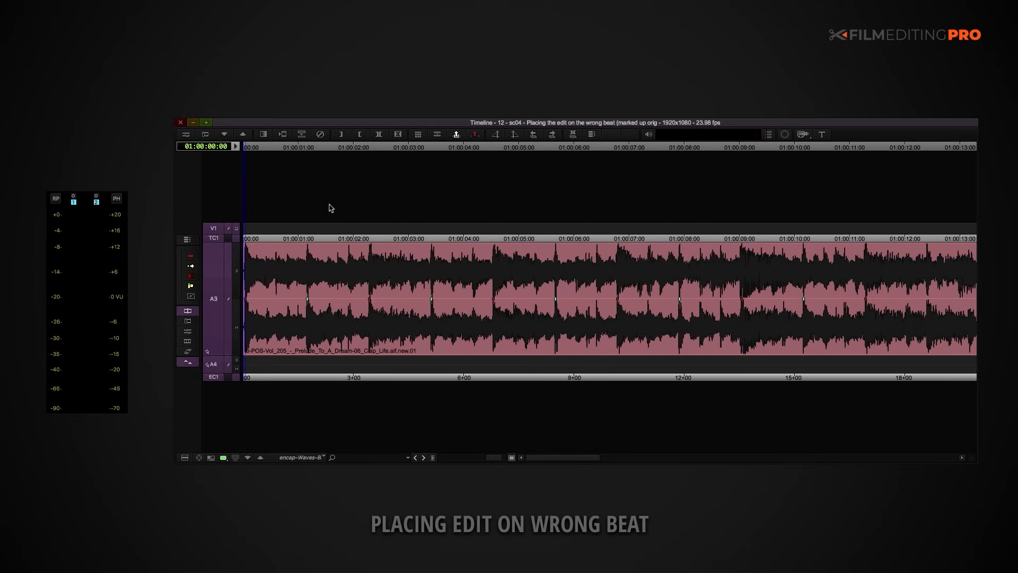
Step: Mark the music from about 01:00:07:21 to 01:00:09:00 and extract that section
{"action": "left_click_drag", "start_coordinate": [671, 276], "coordinate": [687, 276]}
{"action": "left_click", "coordinate": [740, 292]}
{"action": "key", "text": "o"}
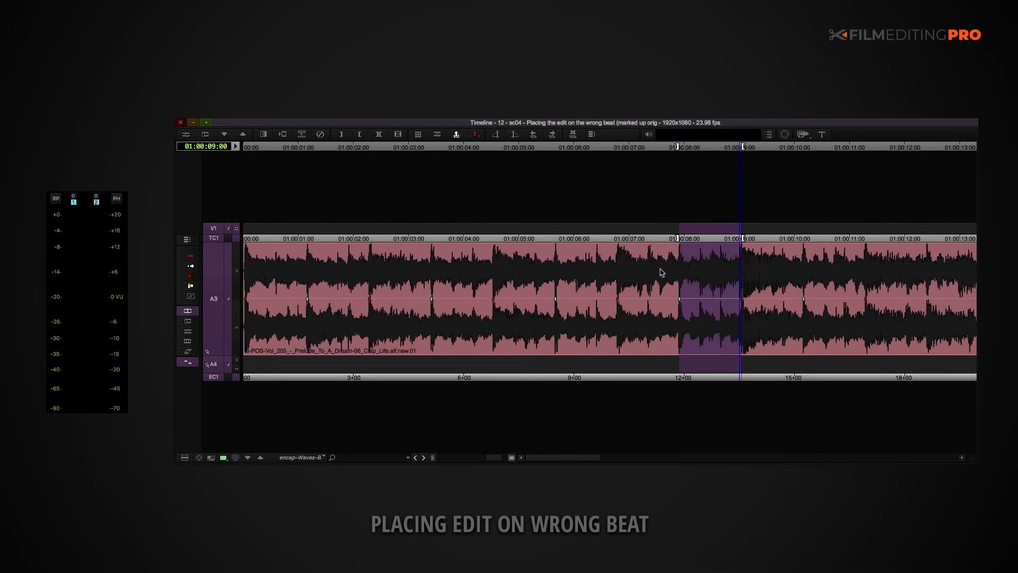
{"action": "key", "text": "x"}
Step: Extract a second music section from about 01:00:03:10 to 01:00:06:18
{"action": "left_click", "coordinate": [431, 292]}
{"action": "key", "text": "i"}
{"action": "left_click_drag", "start_coordinate": [455, 291], "coordinate": [607, 294]}
{"action": "key", "text": "o"}
{"action": "key", "text": "x"}
Step: Play the shortened cue from the start through both music cuts
{"action": "key", "text": "Home"}
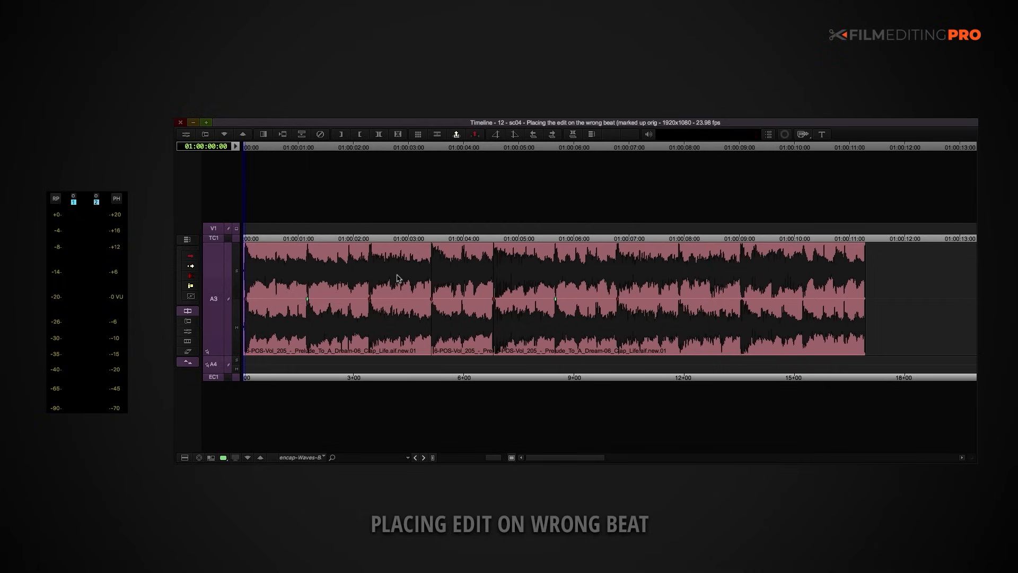
{"action": "key", "text": "space"}
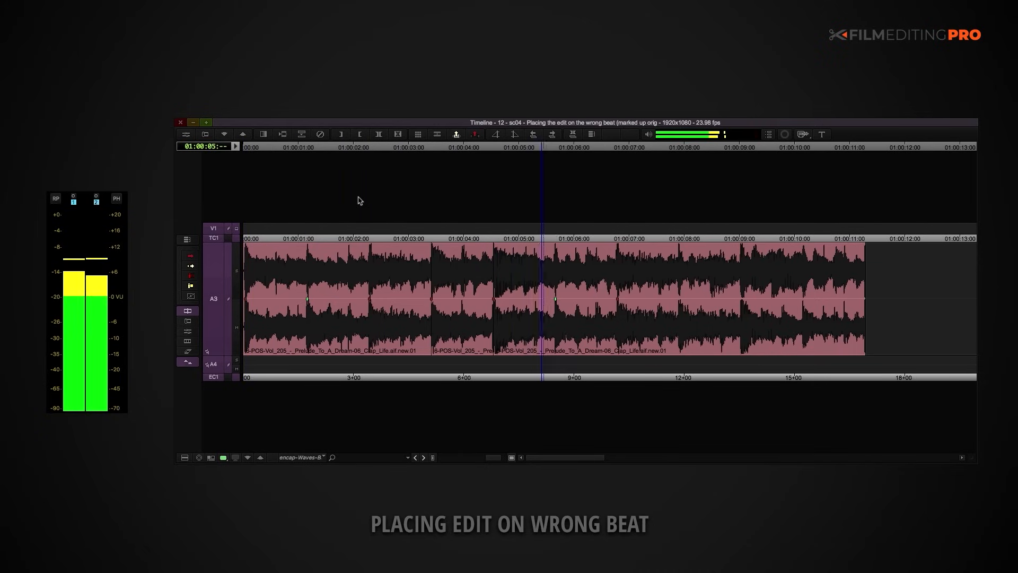
{"action": "key", "text": "space"}
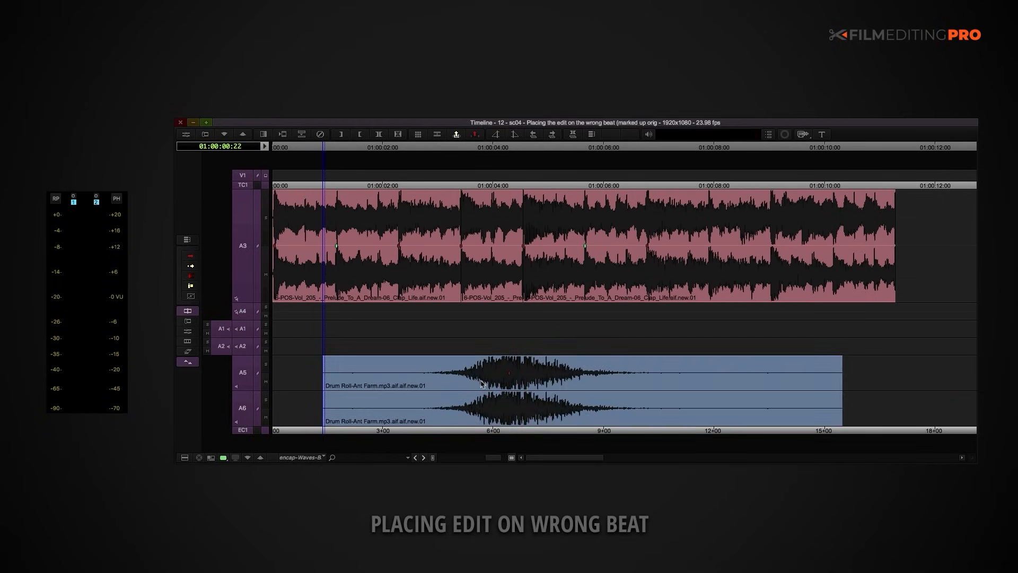
Step: Layer the cymbal effect on A1/A2 and the drum roll on A5/A6, aligning their peaks with the second music cut
{"action": "left_click", "coordinate": [491, 375]}
{"action": "left_click_drag", "start_coordinate": [490, 375], "coordinate": [504, 376]}
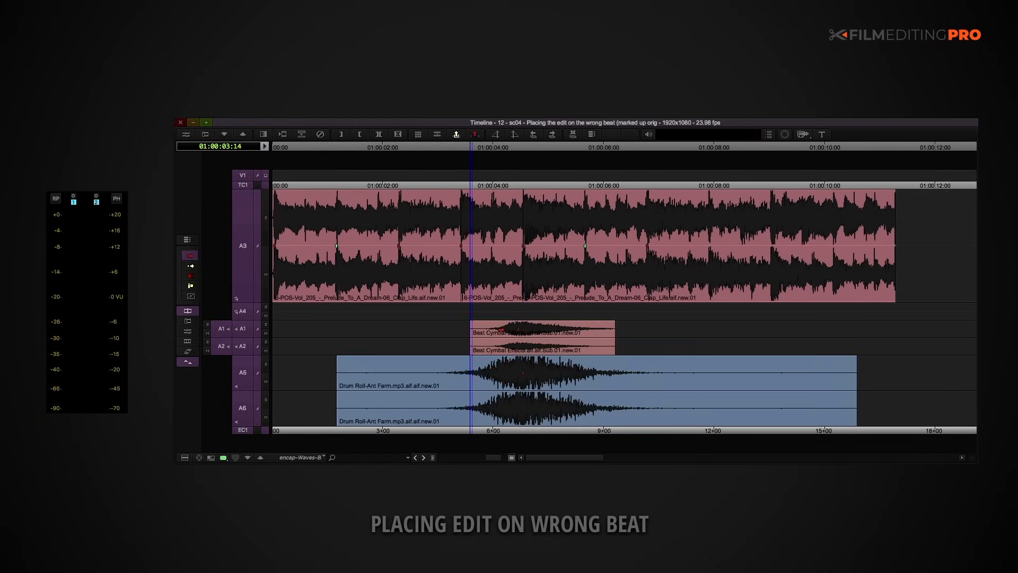
{"action": "left_click", "coordinate": [501, 346]}
{"action": "left_click", "coordinate": [501, 329], "text": "shift"}
{"action": "left_click", "coordinate": [522, 146]}
{"action": "left_click", "coordinate": [509, 329]}
{"action": "left_click", "coordinate": [509, 346], "text": "shift"}
{"action": "left_click_drag", "start_coordinate": [509, 346], "coordinate": [514, 347]}
{"action": "left_click", "coordinate": [451, 185]}
Step: Play the music edit with the cymbal and drum roll effects from the start
{"action": "key", "text": "Home"}
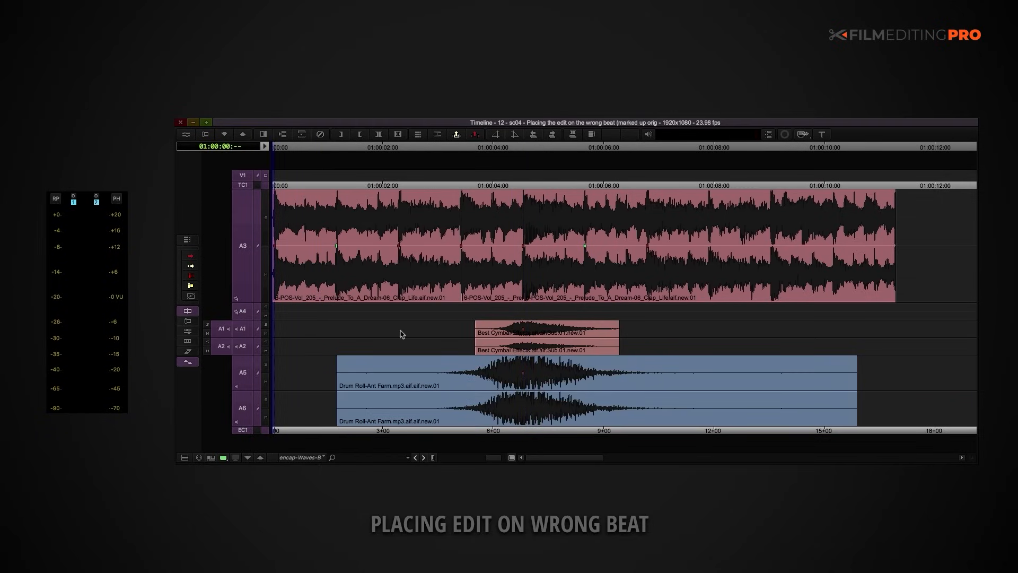
{"action": "key", "text": "space"}
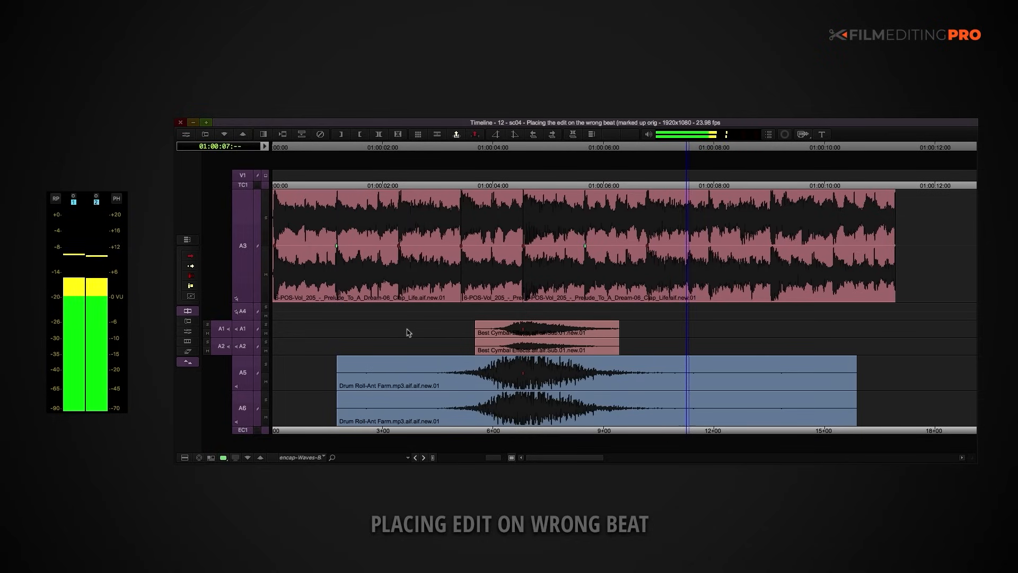
{"action": "key", "text": "space"}
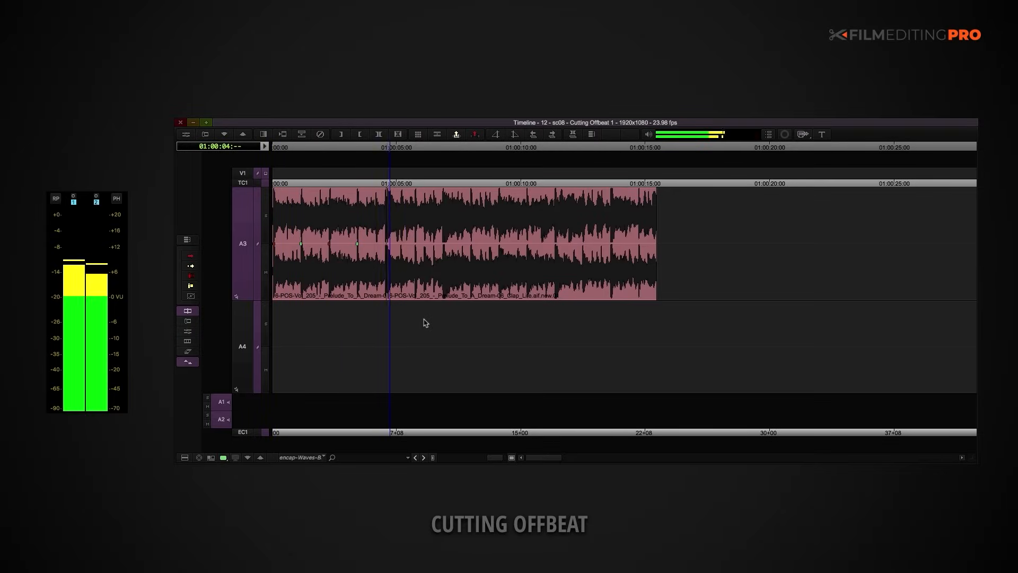
Step: Stop playback in the Cutting Offbeat 1 sequence and move the music clip after the cut down to track A4
{"action": "key", "text": "space"}
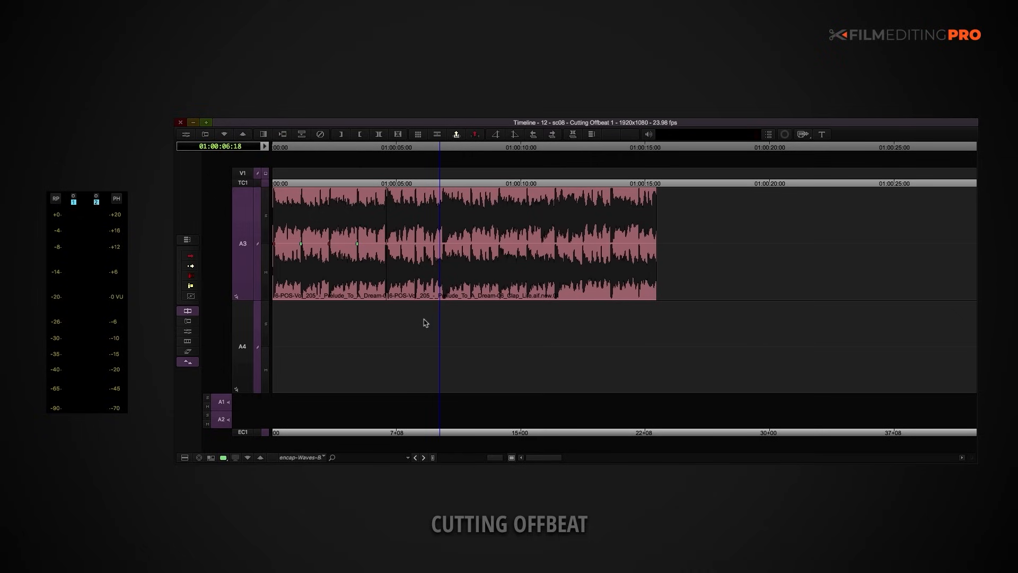
{"action": "key", "text": "shift+a"}
{"action": "left_click", "coordinate": [419, 260]}
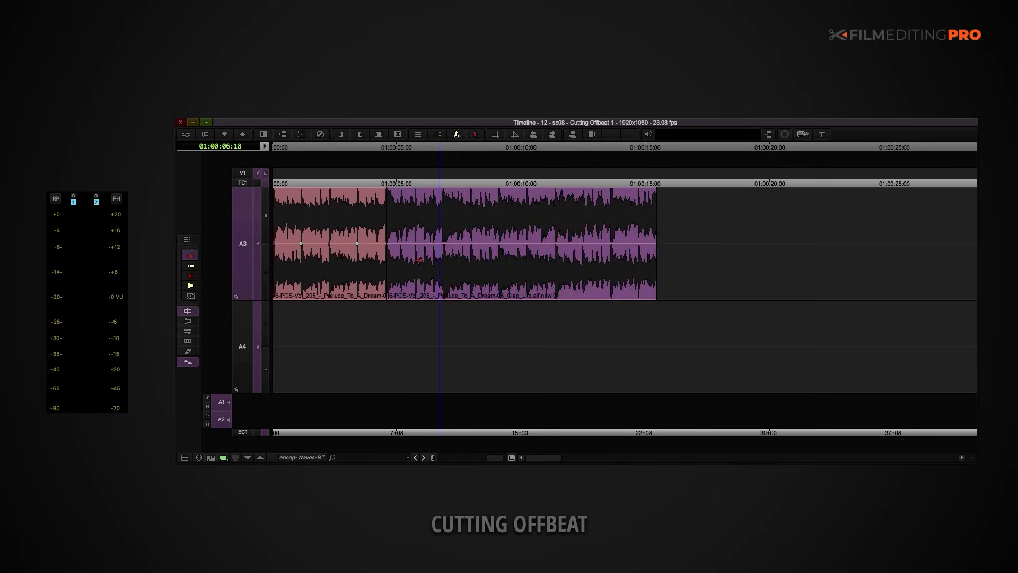
{"action": "key", "text": "super+Down"}
Step: Extend the start of the A4 music clip back to 01:00:04:05 to reveal its preceding beats
{"action": "key", "text": "super+]"}
{"action": "key", "text": "super+]"}
{"action": "key", "text": "a"}
{"action": "key", "text": "super+]"}
{"action": "left_click", "coordinate": [621, 321]}
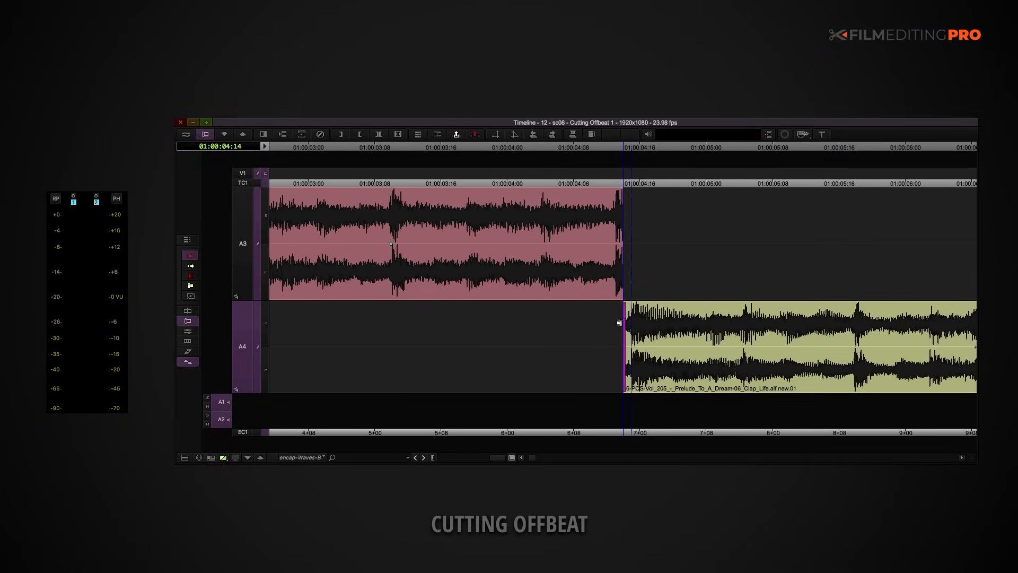
{"action": "left_click_drag", "start_coordinate": [624, 297], "coordinate": [583, 412]}
{"action": "left_click_drag", "start_coordinate": [621, 326], "coordinate": [544, 332]}
Step: Slide the A4 music clip earlier to start at 01:00:04:03, aligning its beats with the waveform on A3
{"action": "key", "text": "shift+a"}
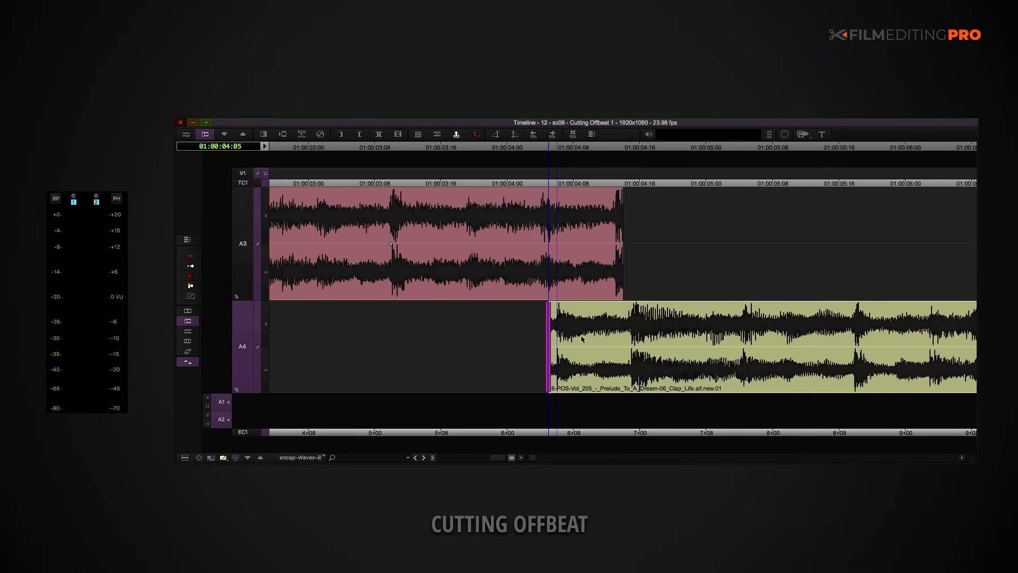
{"action": "key", "text": "shift+a"}
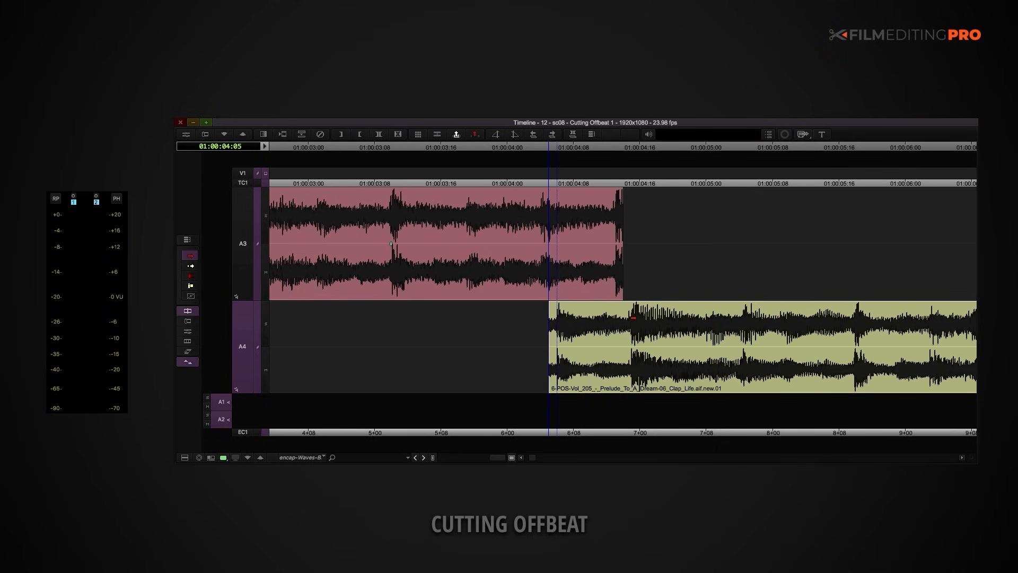
{"action": "left_click", "coordinate": [636, 318]}
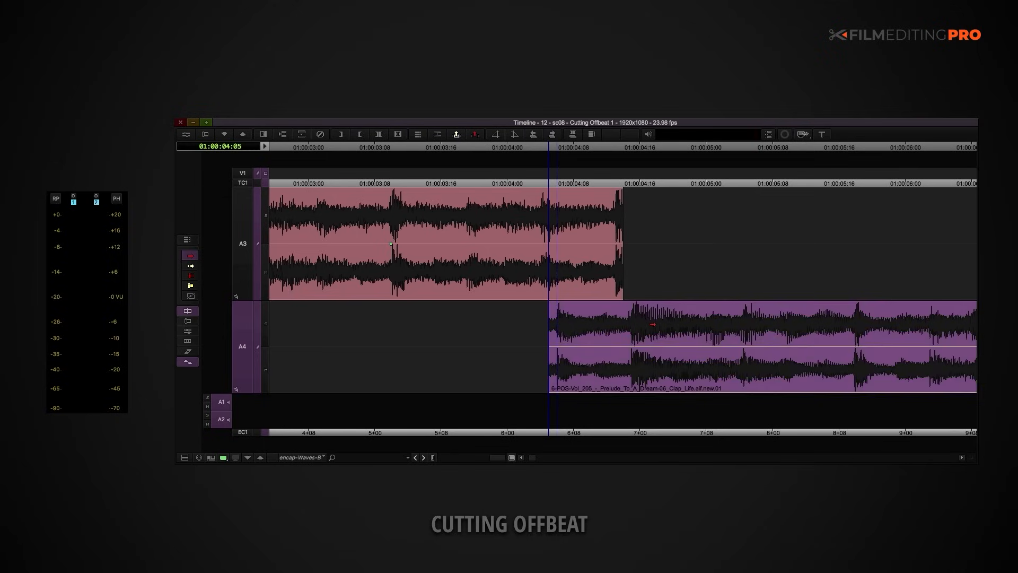
{"action": "left_click_drag", "start_coordinate": [648, 325], "coordinate": [631, 327]}
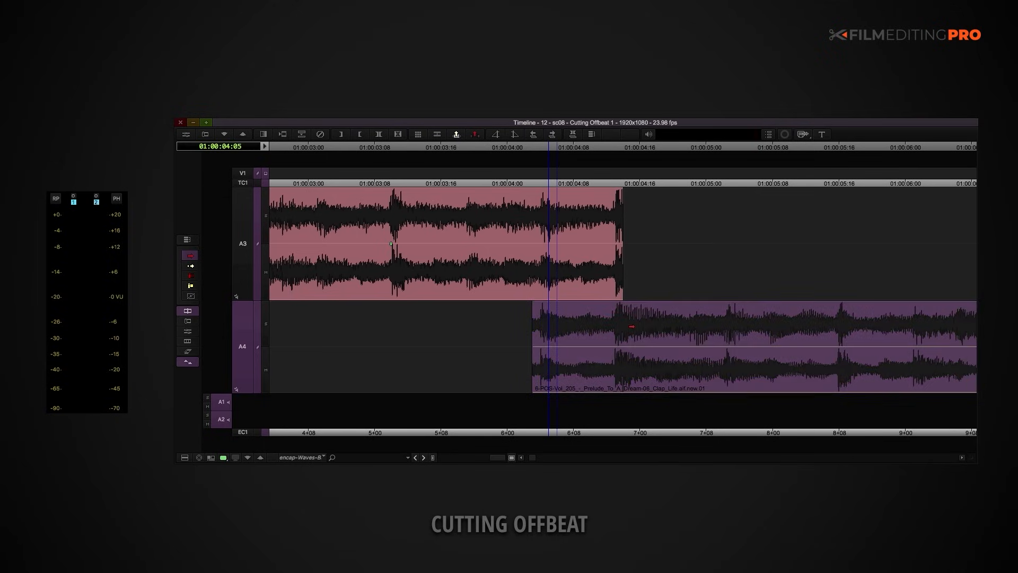
Step: Cut off the A4 clip's overlapping head at the end of the A3 clip and move the remaining clip up to A3
{"action": "key", "text": "shift+a"}
{"action": "left_click", "coordinate": [622, 147]}
{"action": "left_click_drag", "start_coordinate": [622, 147], "coordinate": [628, 149]}
{"action": "key", "text": "h"}
{"action": "left_click", "coordinate": [593, 336]}
{"action": "key", "text": "Delete"}
{"action": "left_click", "coordinate": [659, 340]}
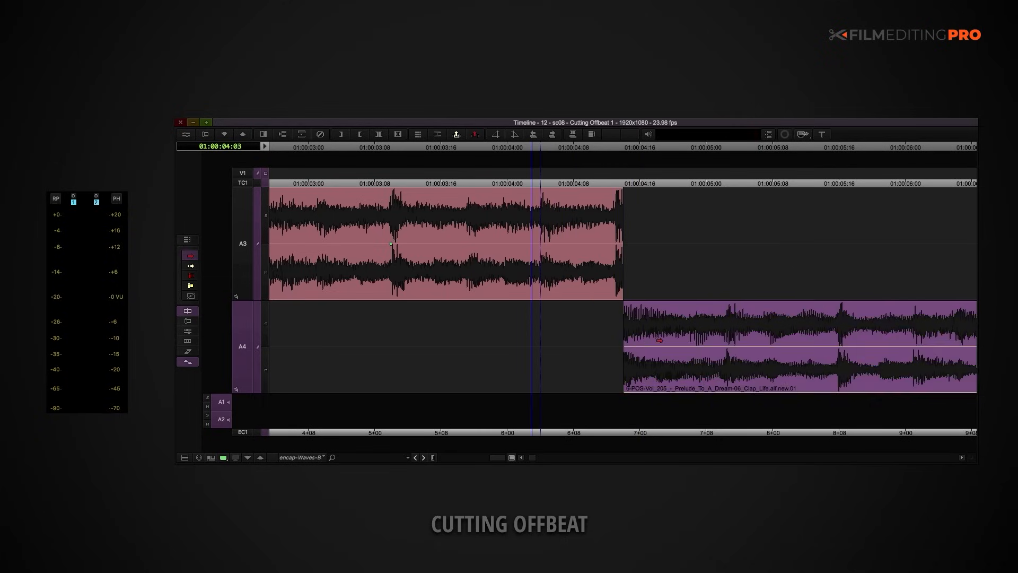
{"action": "key", "text": "alt+Up"}
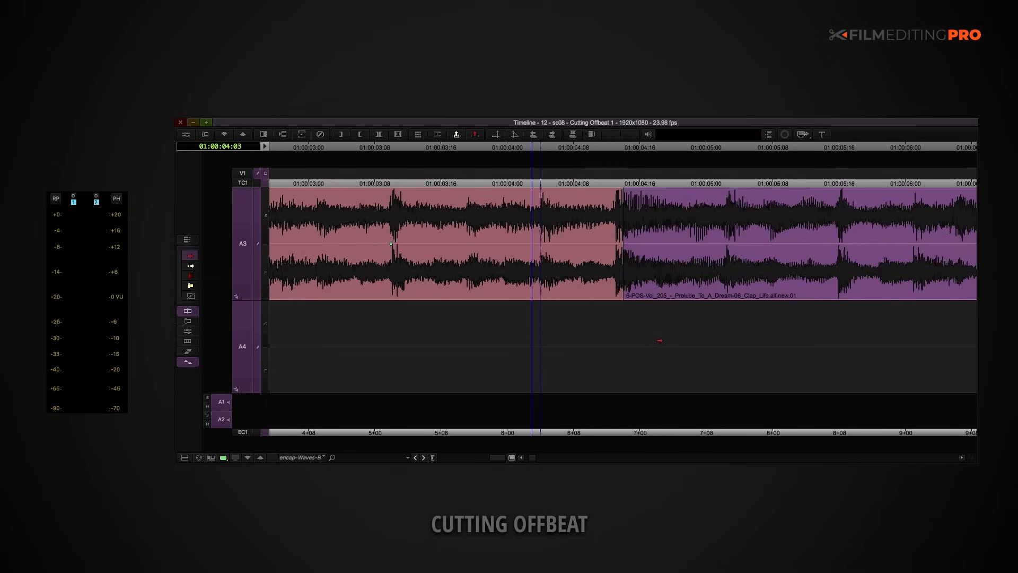
Step: Play the realigned music cut from the start of the sequence
{"action": "key", "text": "Home"}
{"action": "key", "text": "h"}
{"action": "left_click", "coordinate": [659, 341]}
{"action": "left_click", "coordinate": [541, 163]}
{"action": "key", "text": "space"}
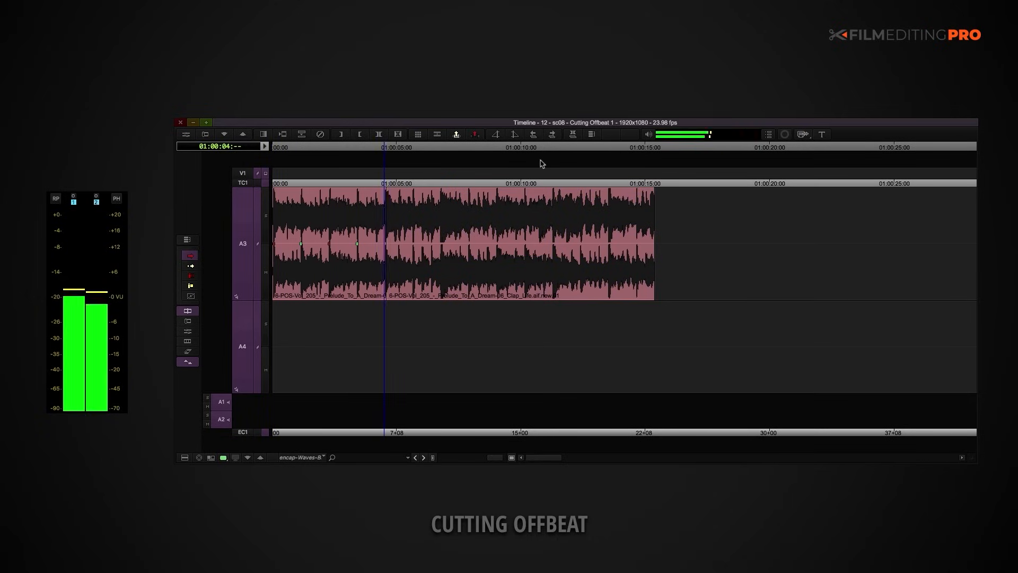
{"action": "key", "text": "space"}
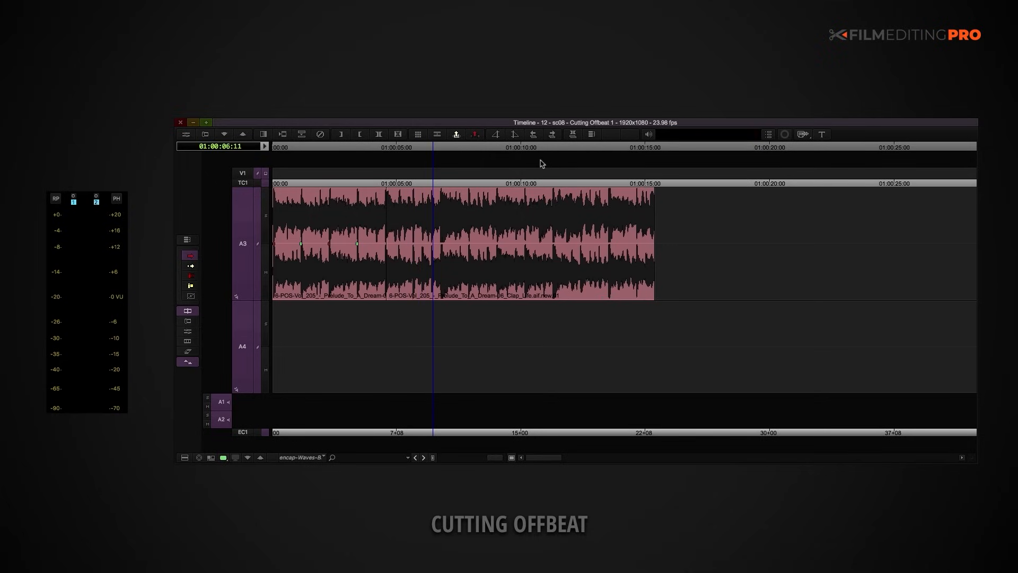
Step: Add a Dissolve transition at the music cut at 01:00:04:14, choosing its position relative to the cut
{"action": "left_click", "coordinate": [401, 177], "text": "super"}
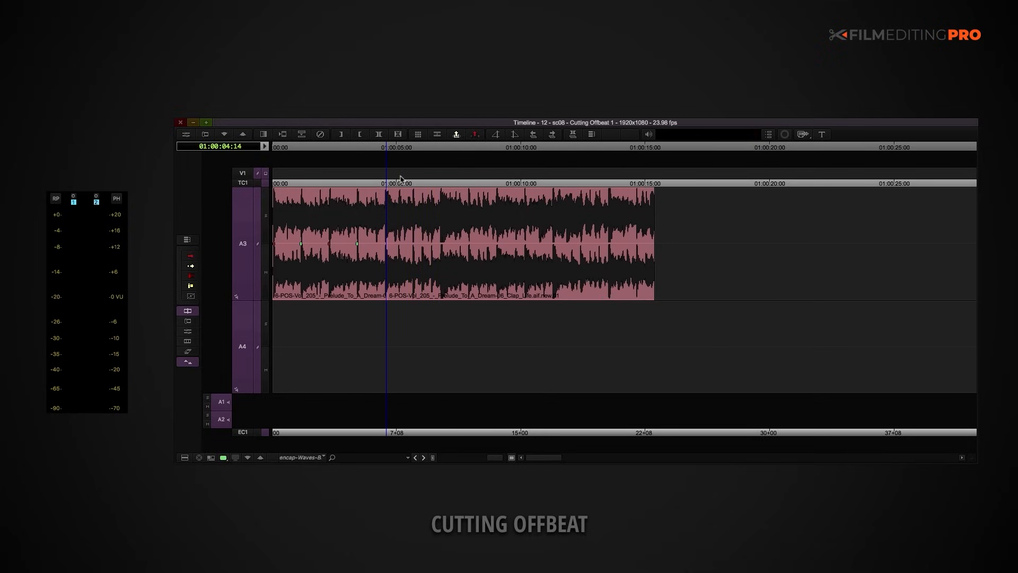
{"action": "key", "text": "backslash"}
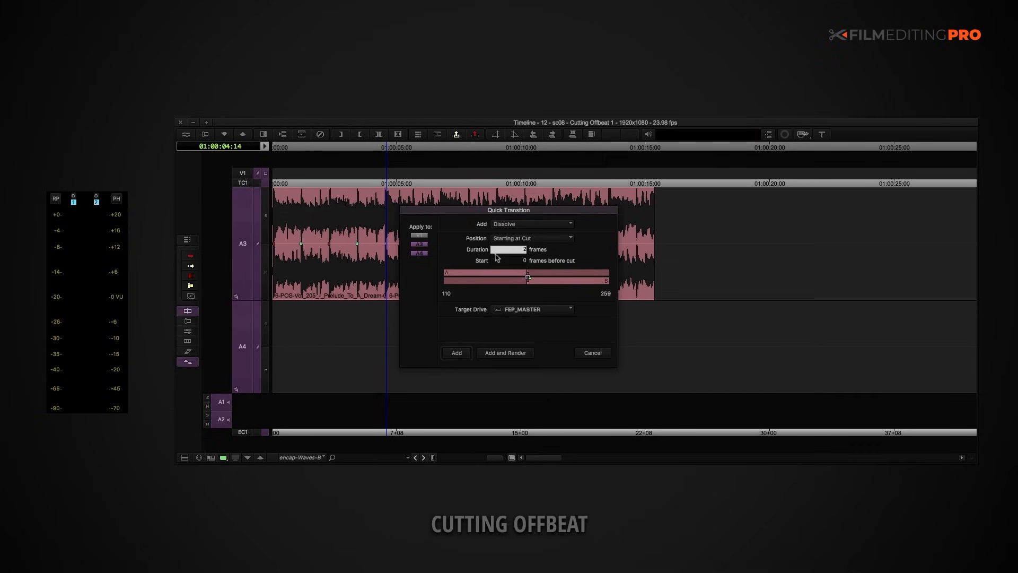
{"action": "left_click", "coordinate": [500, 240]}
{"action": "left_click", "coordinate": [502, 259]}
{"action": "left_click", "coordinate": [456, 353]}
{"action": "key", "text": "super+bracketright"}
{"action": "key", "text": "super+bracketright"}
{"action": "key", "text": "super+bracketleft"}
{"action": "key", "text": "super+bracketleft"}
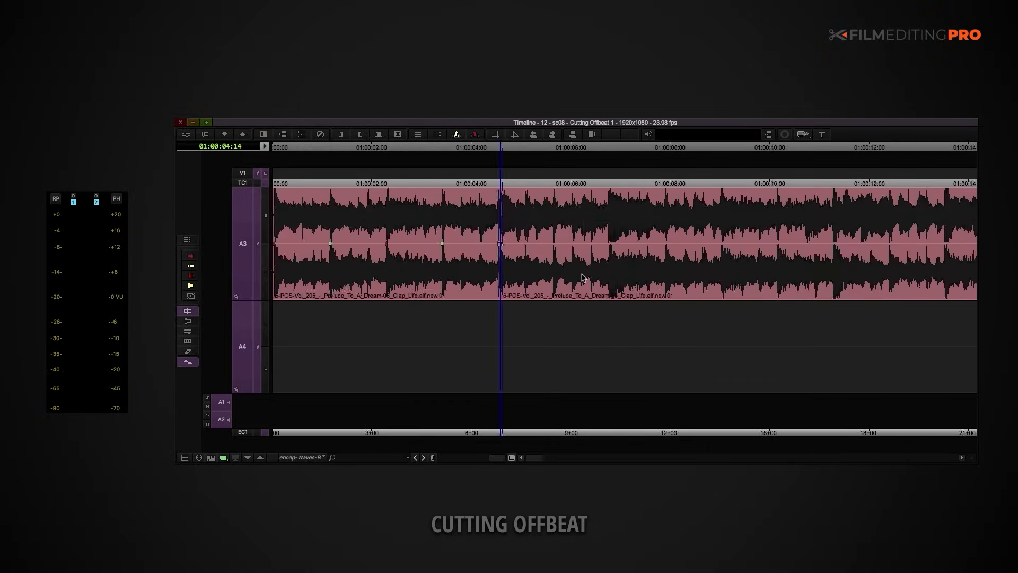
Step: Play the cue from the start through the dissolved music cut
{"action": "key", "text": "Home"}
{"action": "key", "text": "space"}
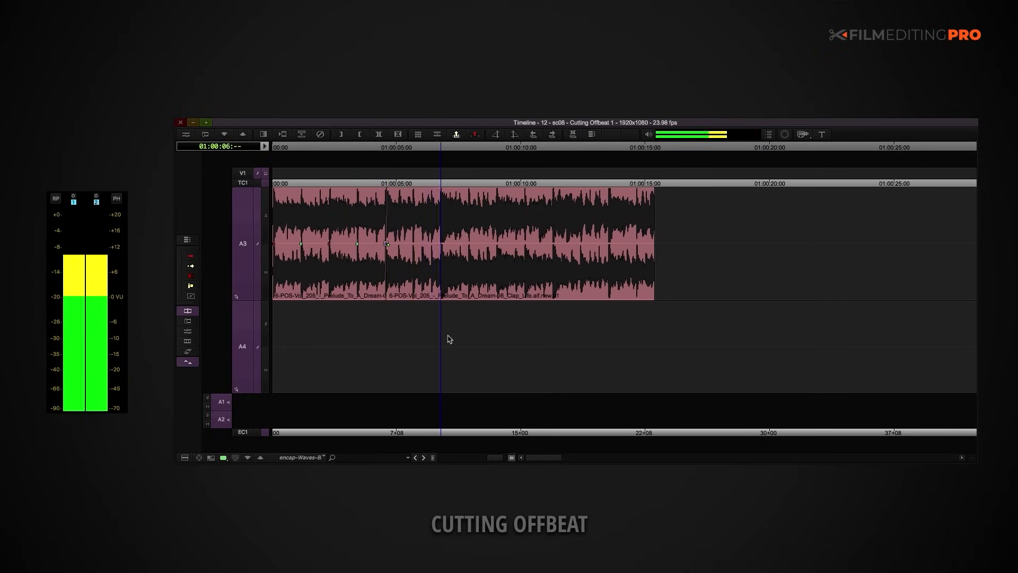
{"action": "key", "text": "space"}
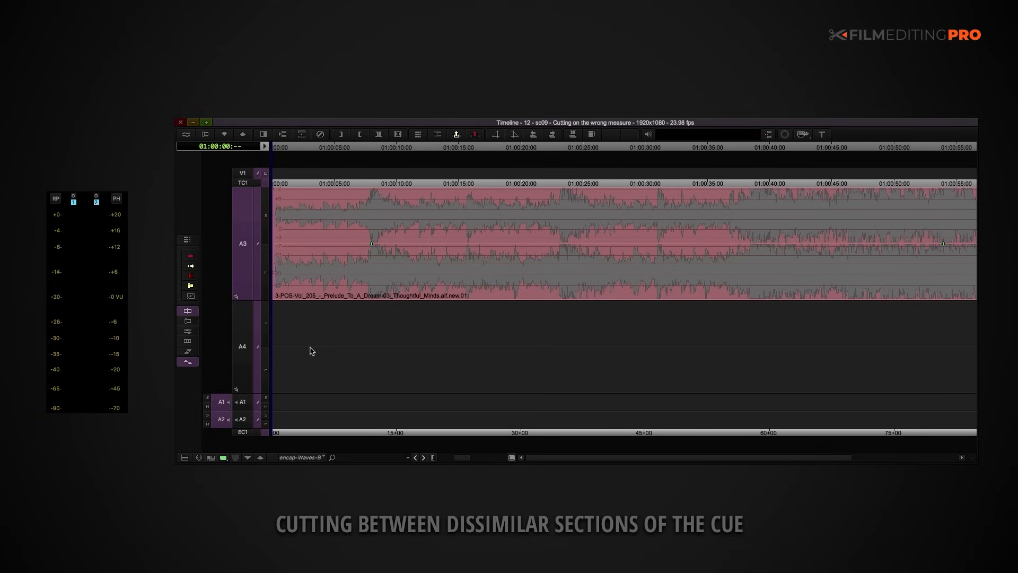
Step: Play the opening of the Thoughtful Minds cue, and compare it with the section starting at 01:00:48:20
{"action": "key", "text": "space"}
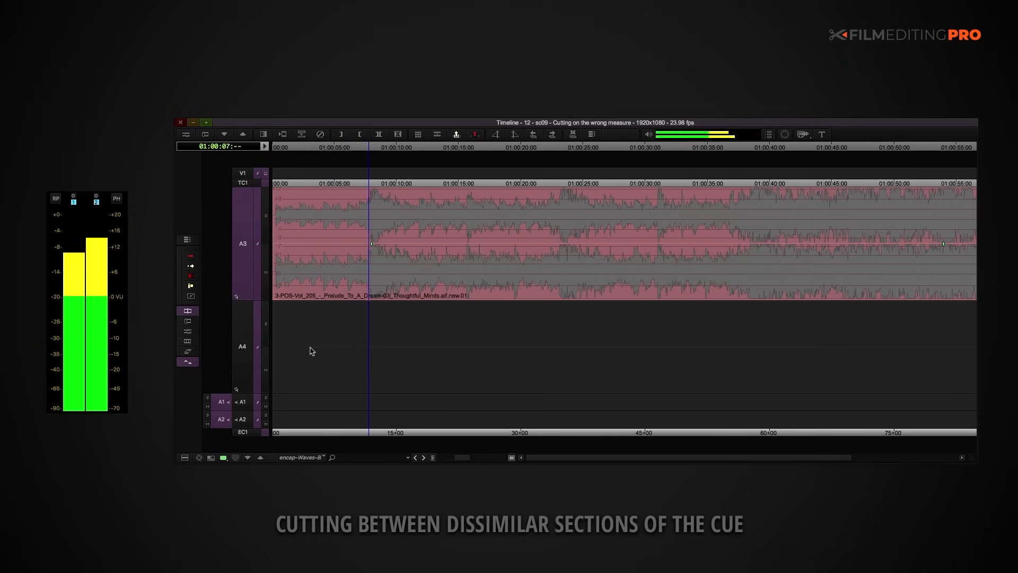
{"action": "key", "text": "space"}
{"action": "left_click", "coordinate": [879, 277]}
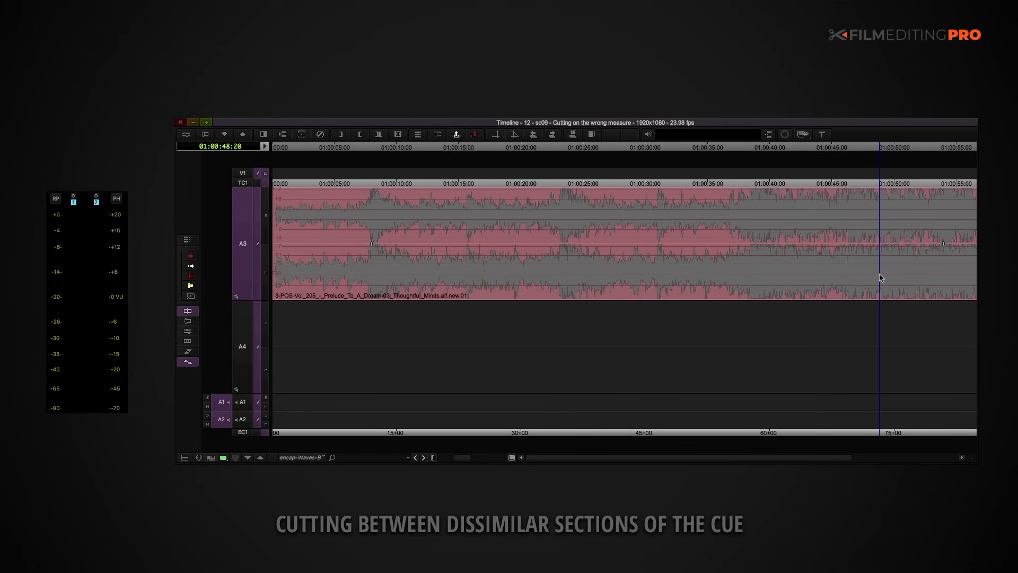
{"action": "key", "text": "space"}
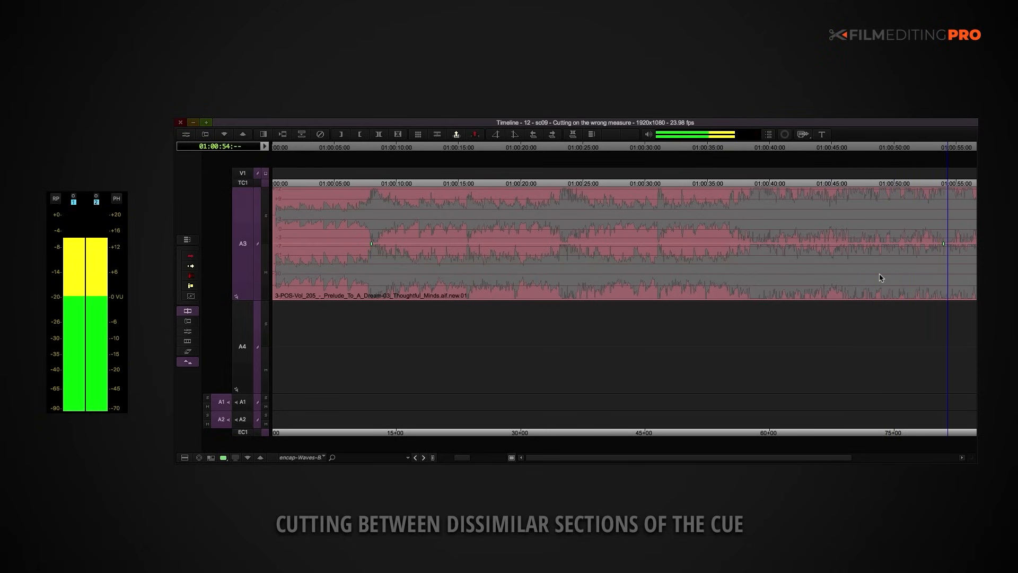
{"action": "key", "text": "space"}
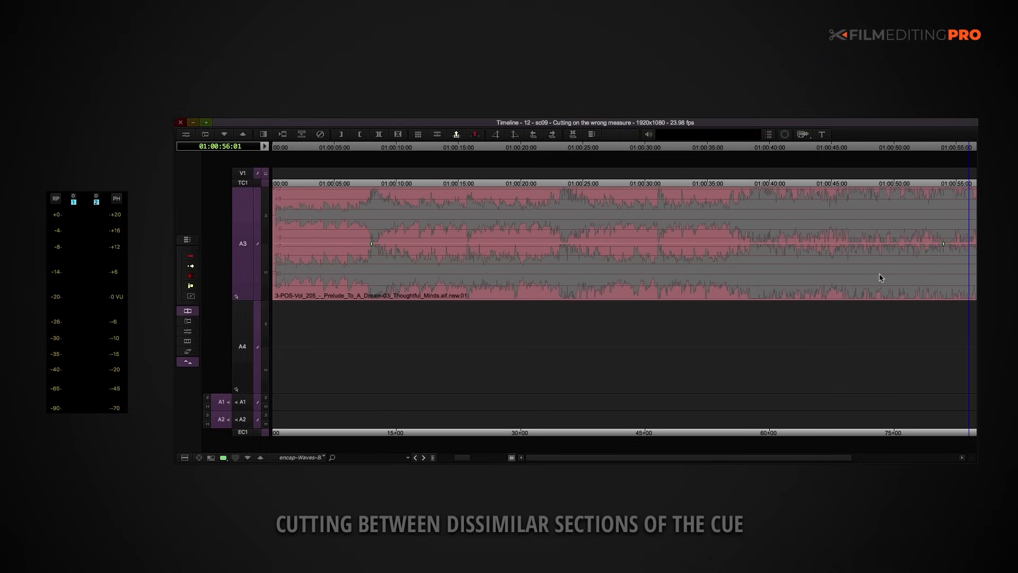
Step: Check both edit points in the Thoughtful Minds cue and mark the in point at 01:00:08:00
{"action": "key", "text": "ctrl+slash"}
{"action": "left_click", "coordinate": [354, 211]}
{"action": "left_click_drag", "start_coordinate": [355, 212], "coordinate": [345, 209]}
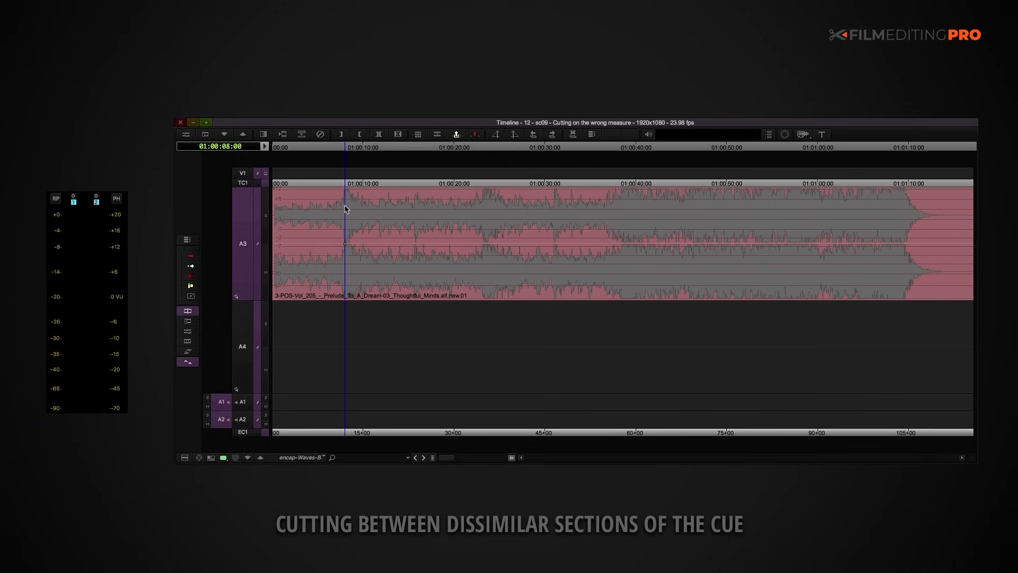
{"action": "left_click", "coordinate": [774, 204]}
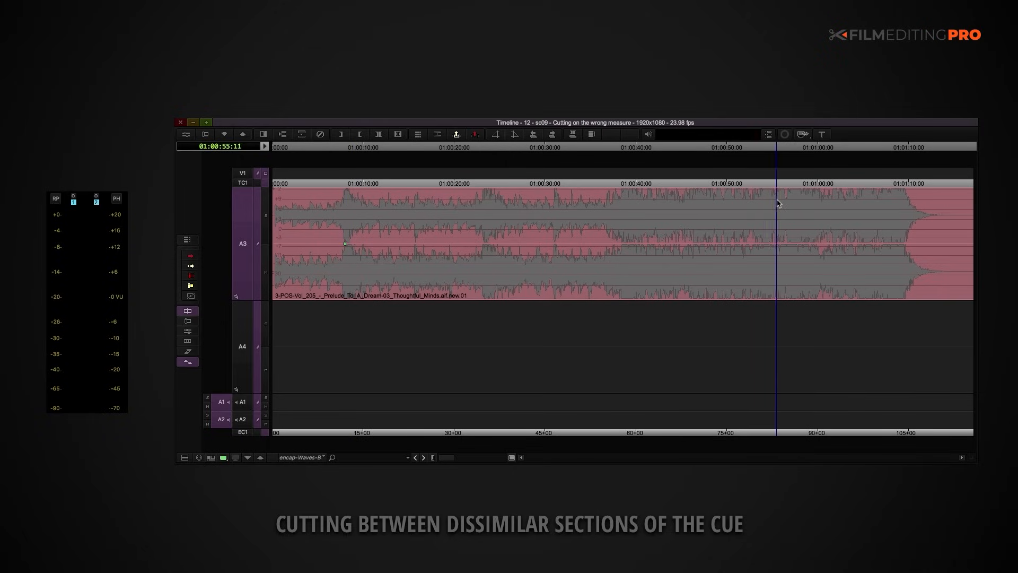
{"action": "left_click_drag", "start_coordinate": [772, 202], "coordinate": [767, 202]}
{"action": "key", "text": "Left"}
{"action": "key", "text": "Left"}
{"action": "key", "text": "Left"}
{"action": "key", "text": "Left"}
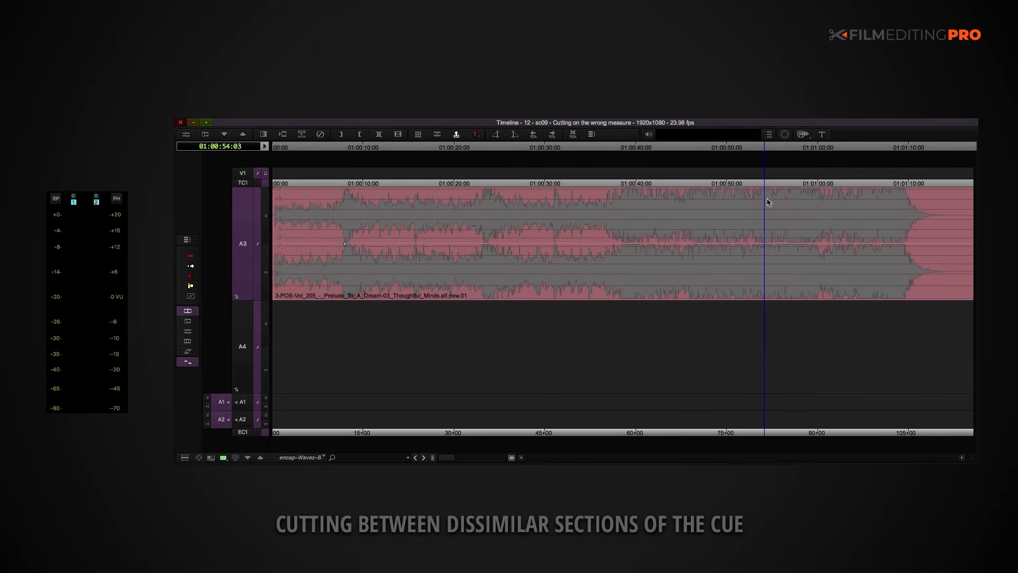
Step: Mark the out point at 01:00:53:23 and extract the marked section so the quiet opening meets the loud ending section
{"action": "key", "text": "Left"}
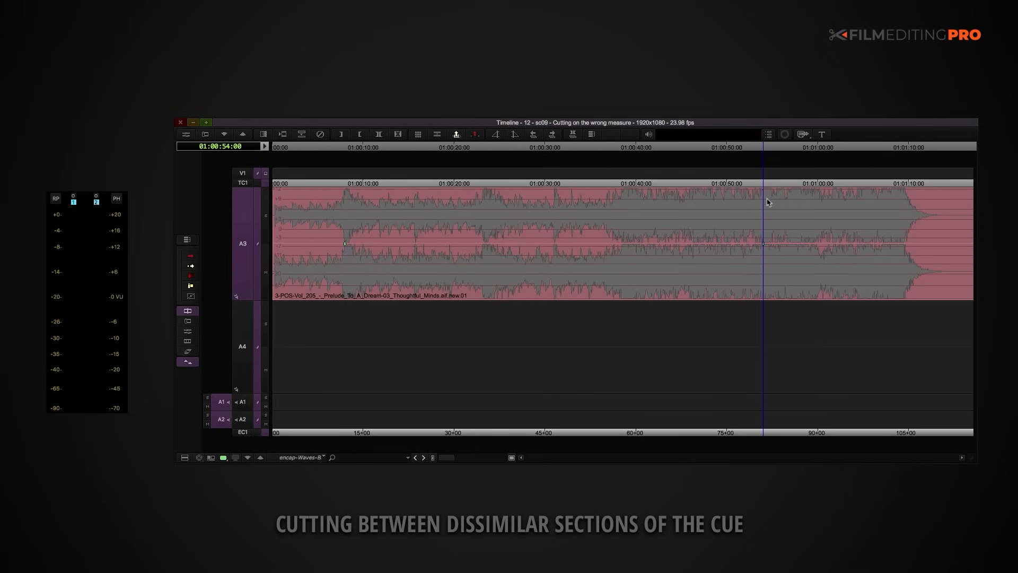
{"action": "left_click_drag", "start_coordinate": [390, 223], "coordinate": [370, 222]}
{"action": "key", "text": "i"}
{"action": "left_click", "coordinate": [732, 217], "text": "super"}
{"action": "key", "text": "Left"}
{"action": "key", "text": "o"}
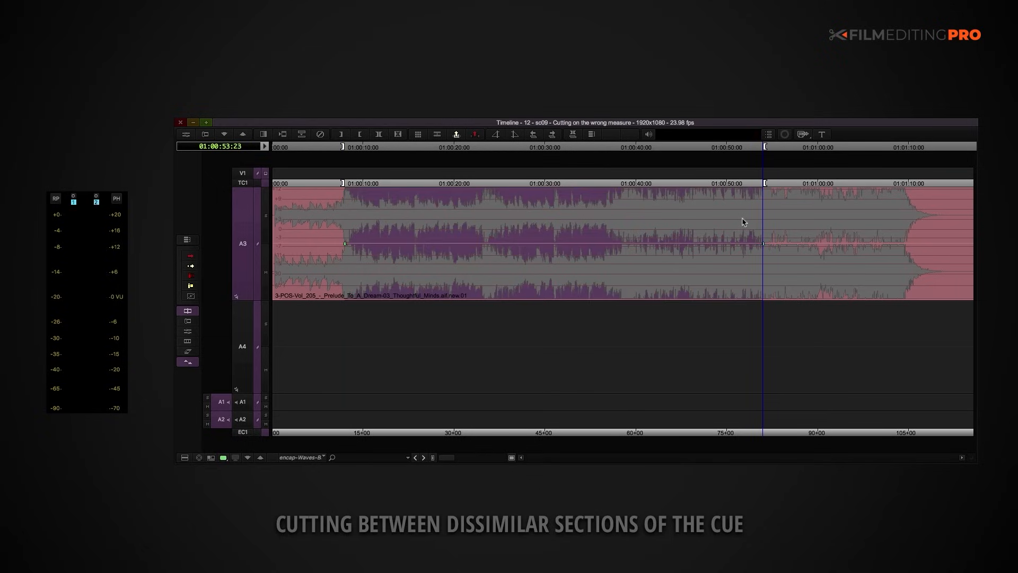
{"action": "key", "text": "x"}
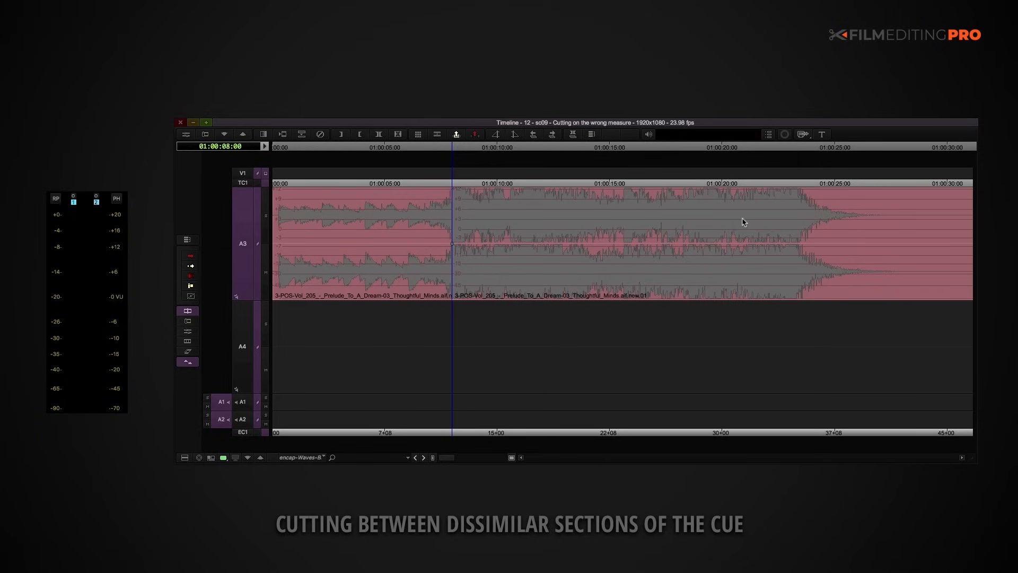
Step: Play the shortened cue from the start through the hard cut at 01:00:08:00
{"action": "key", "text": "Home"}
{"action": "key", "text": "space"}
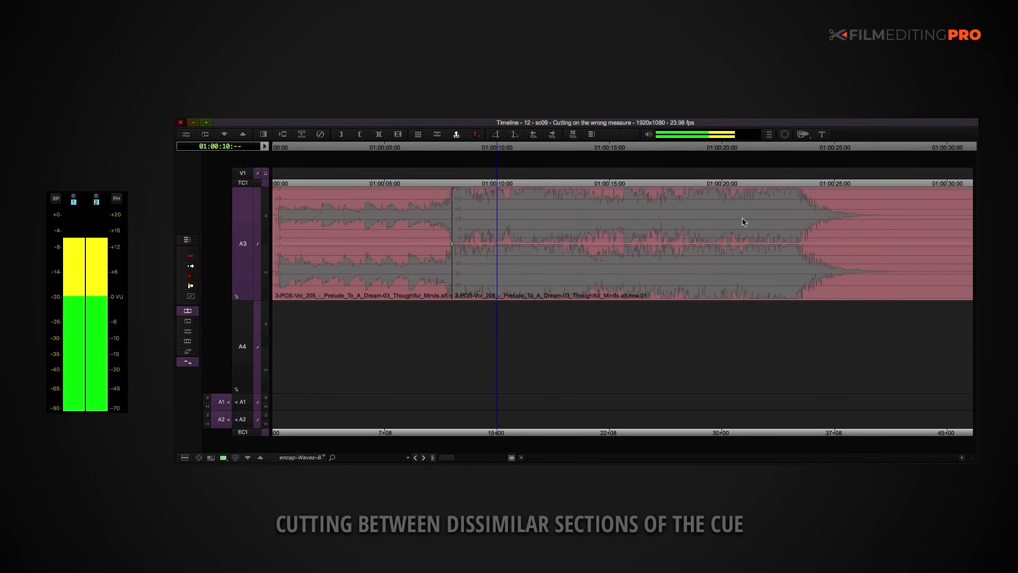
{"action": "key", "text": "space"}
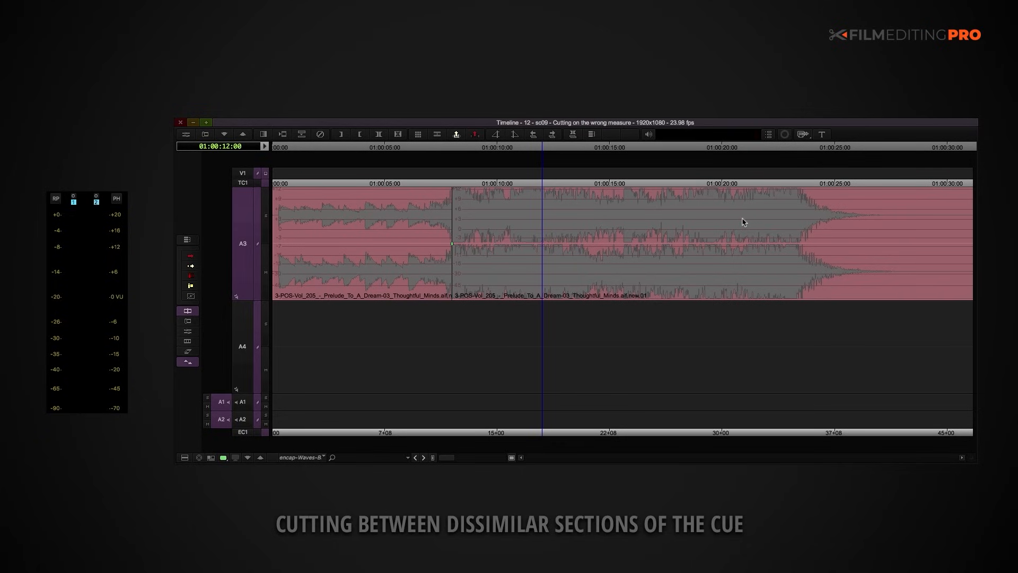
Step: Move the second music clip, starting at 01:00:08:00, from track A3 down to A4
{"action": "left_click", "coordinate": [741, 222]}
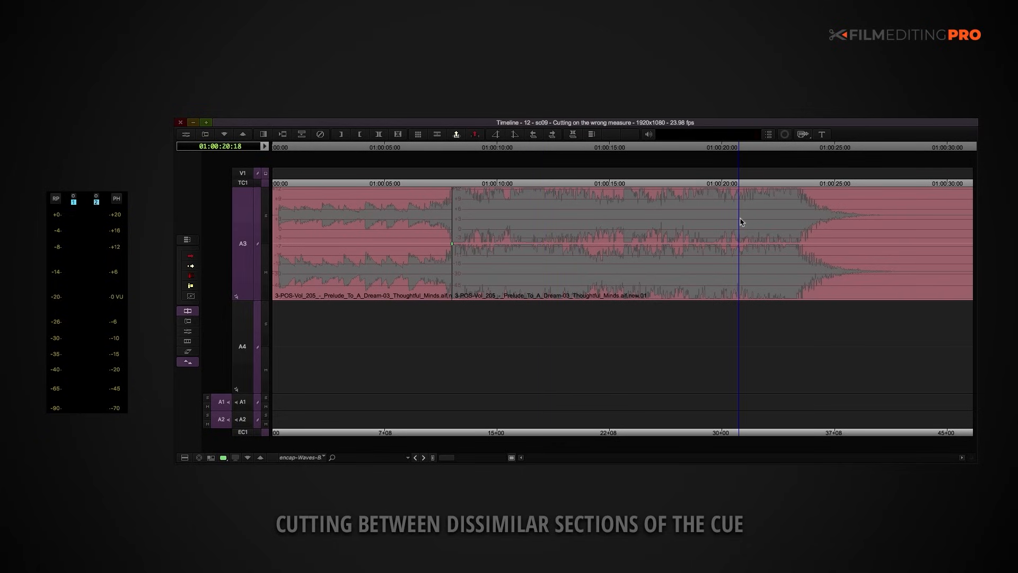
{"action": "key", "text": "shift+a"}
{"action": "left_click", "coordinate": [736, 218]}
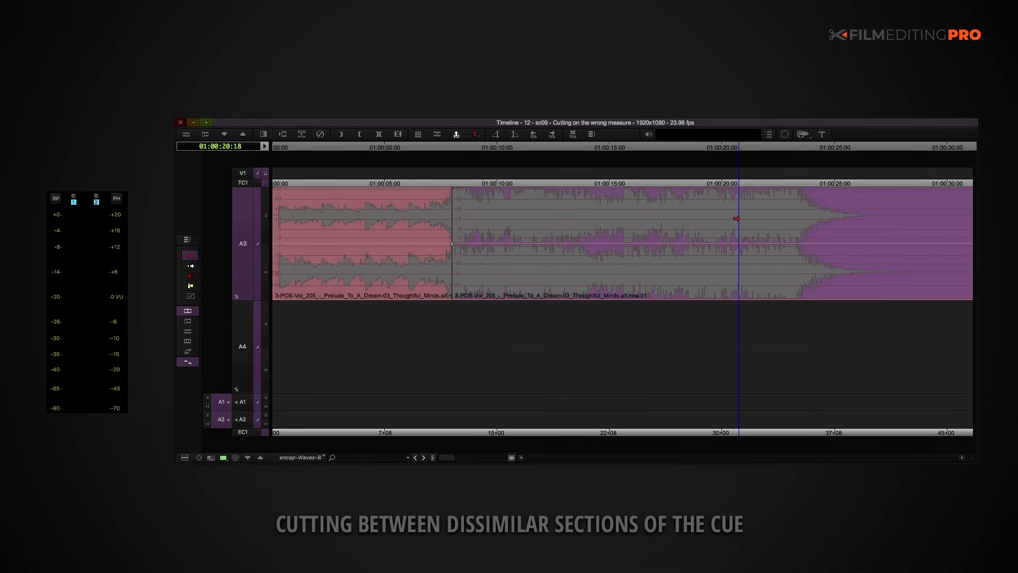
{"action": "key", "text": "super+Down"}
Step: Extend the head of the A4 clip back to 01:00:01:02 and add a 148-frame Dissolve starting at that edit
{"action": "key", "text": "a"}
{"action": "left_click", "coordinate": [419, 323]}
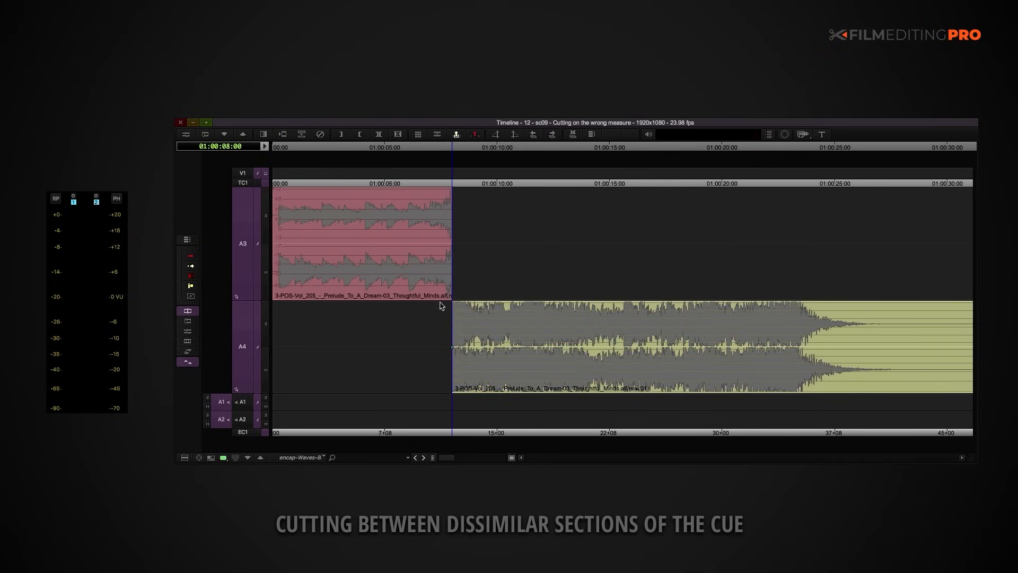
{"action": "left_click_drag", "start_coordinate": [470, 292], "coordinate": [443, 409]}
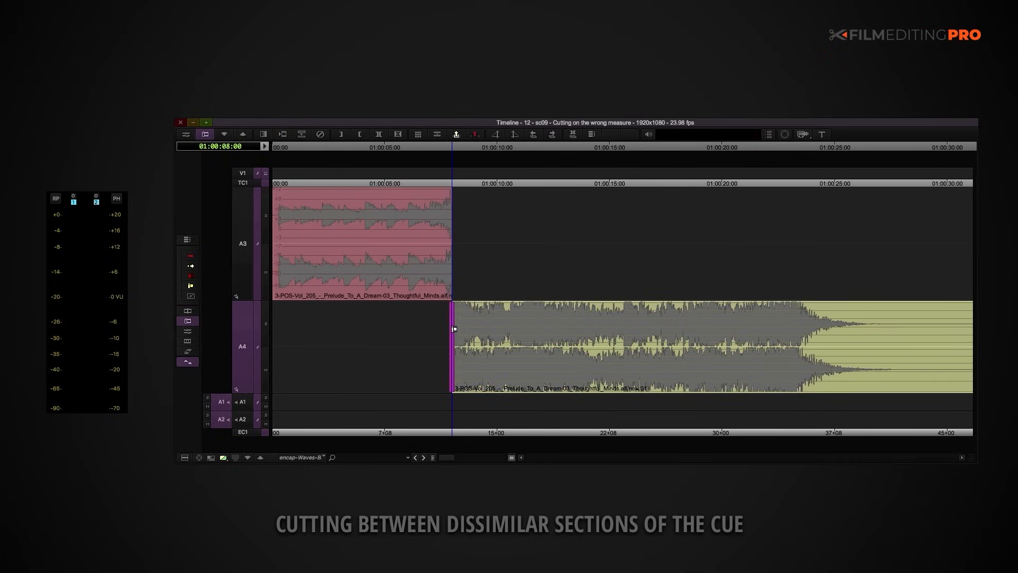
{"action": "left_click_drag", "start_coordinate": [445, 339], "coordinate": [298, 325]}
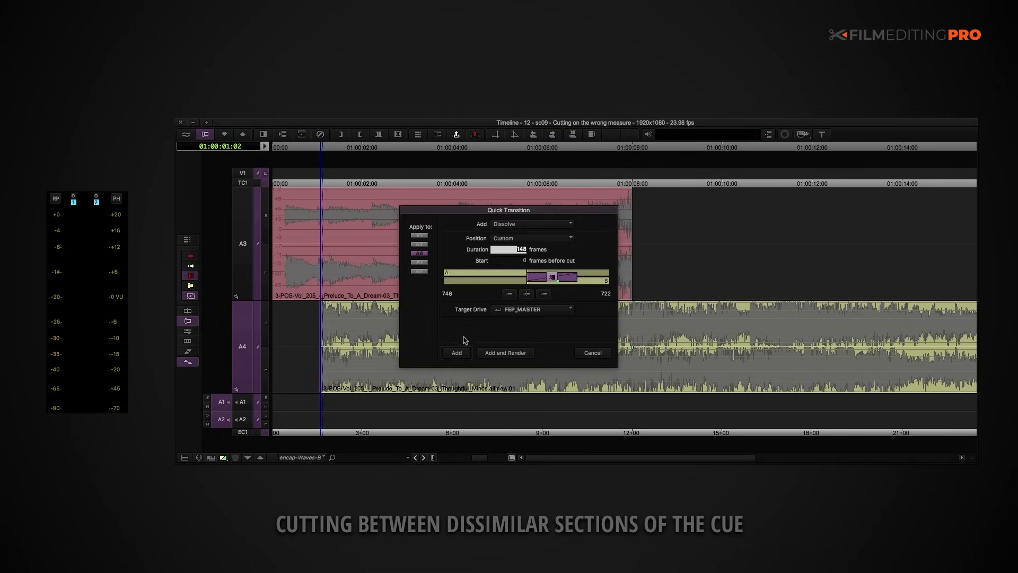
{"action": "left_click", "coordinate": [461, 352]}
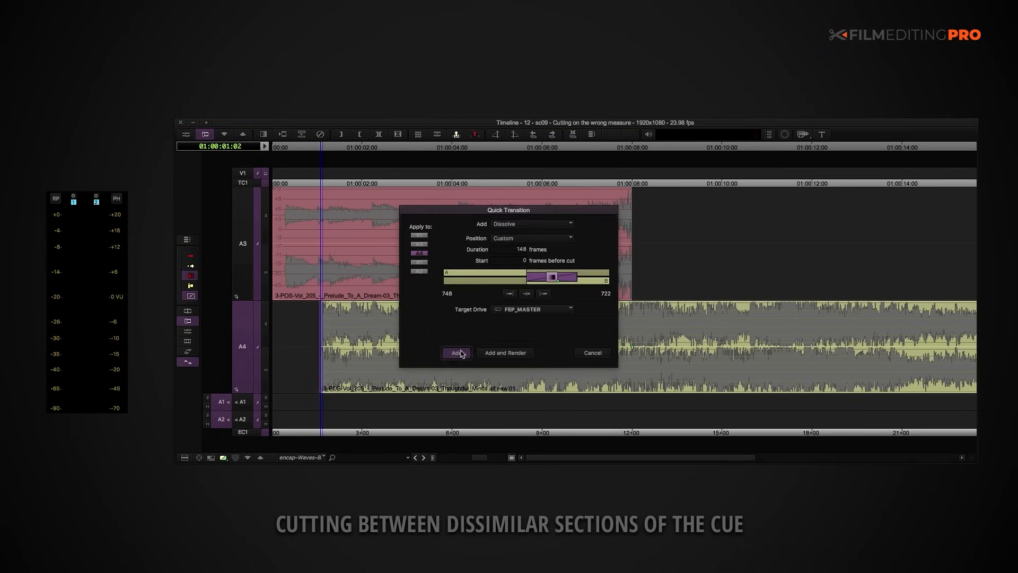
Step: Play the overlapping music clips from the start to review the dissolve leading into the loud section
{"action": "key", "text": "Home"}
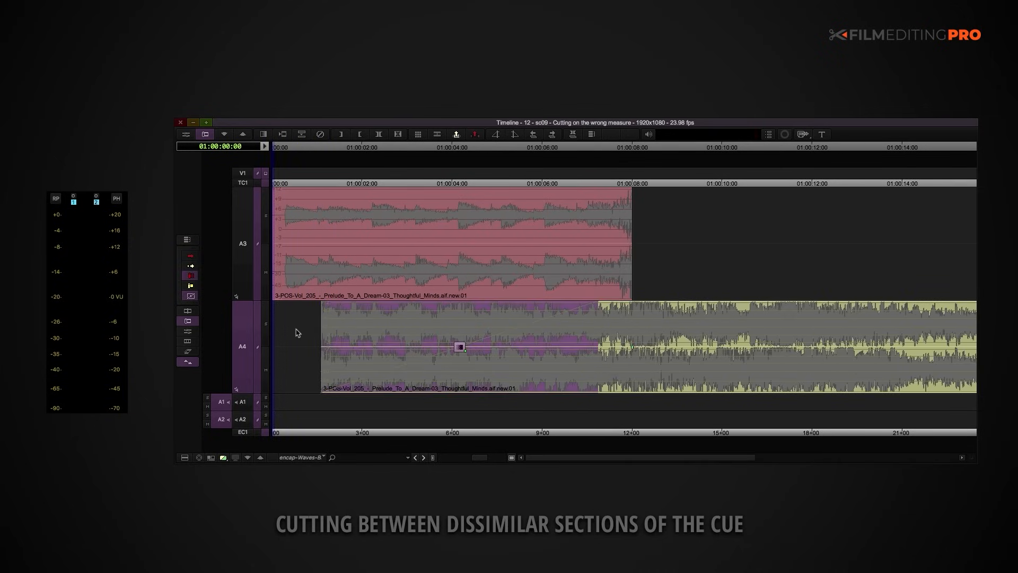
{"action": "key", "text": "shift+a"}
{"action": "key", "text": "space"}
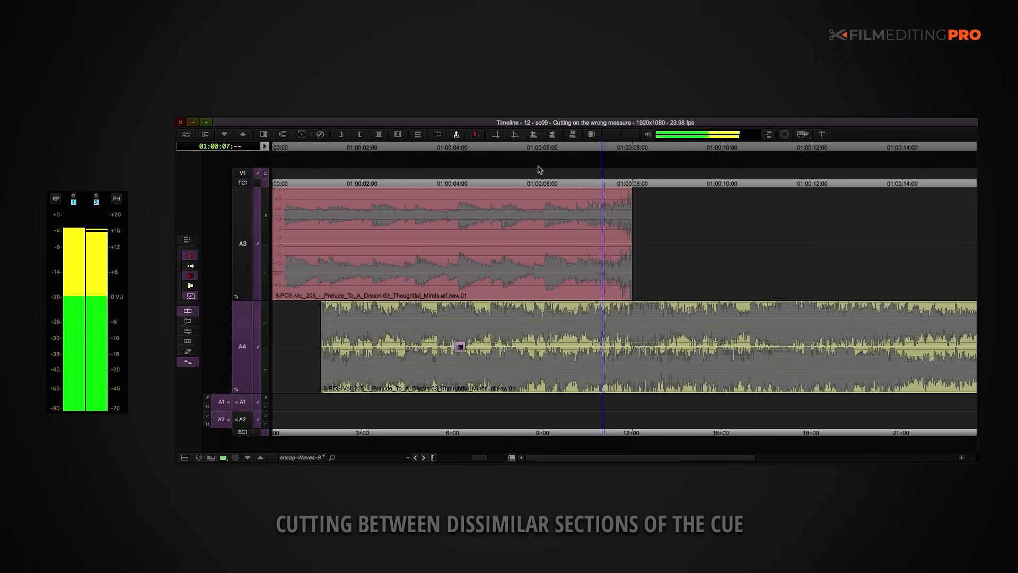
{"action": "key", "text": "space"}
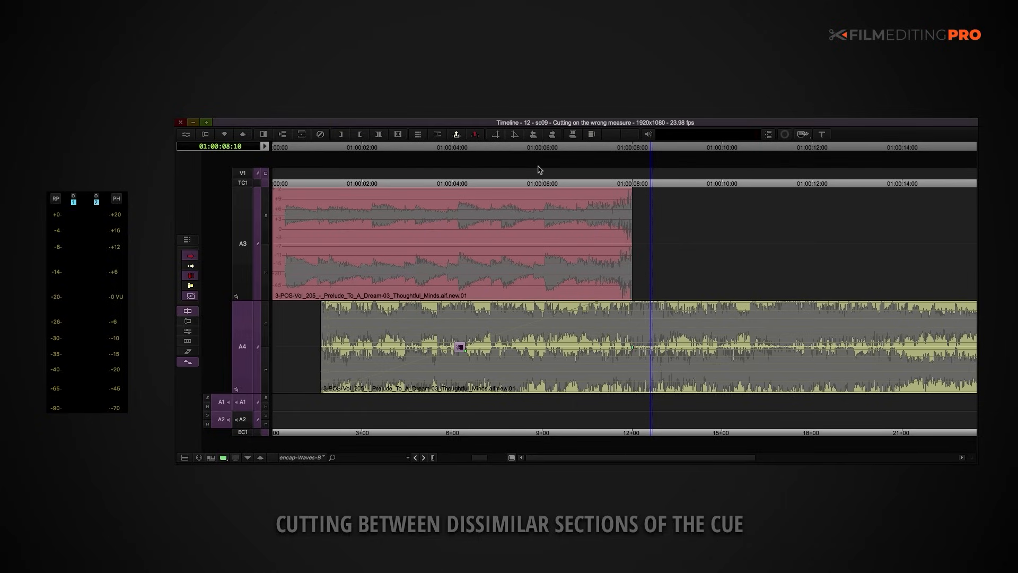
{"action": "key", "text": "Home"}
{"action": "key", "text": "space"}
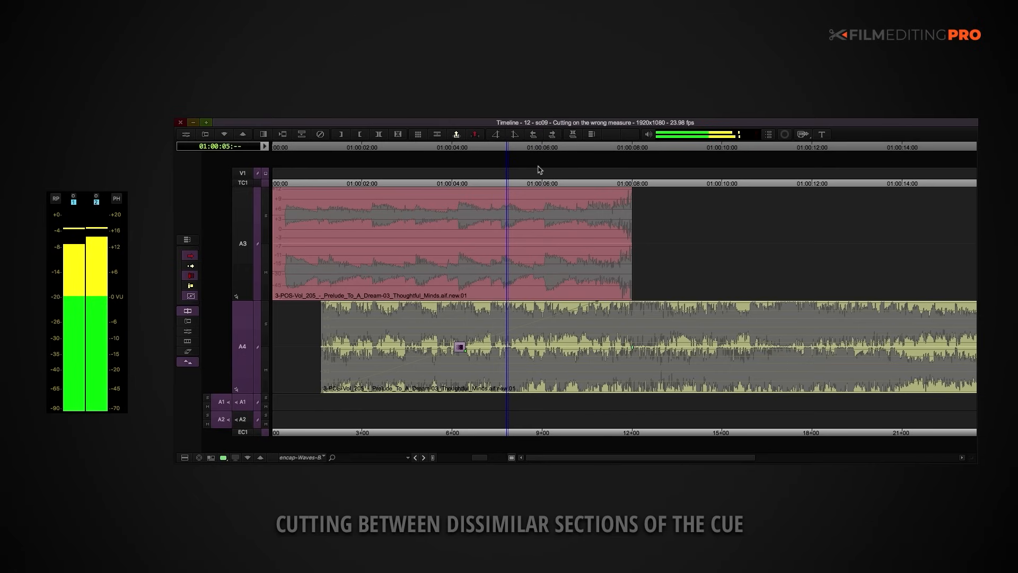
Step: Remove the dissolve from the A4 clip and add volume keyframes at its head, about 01:00:04:00 and about 01:00:08:00
{"action": "left_click", "coordinate": [458, 346]}
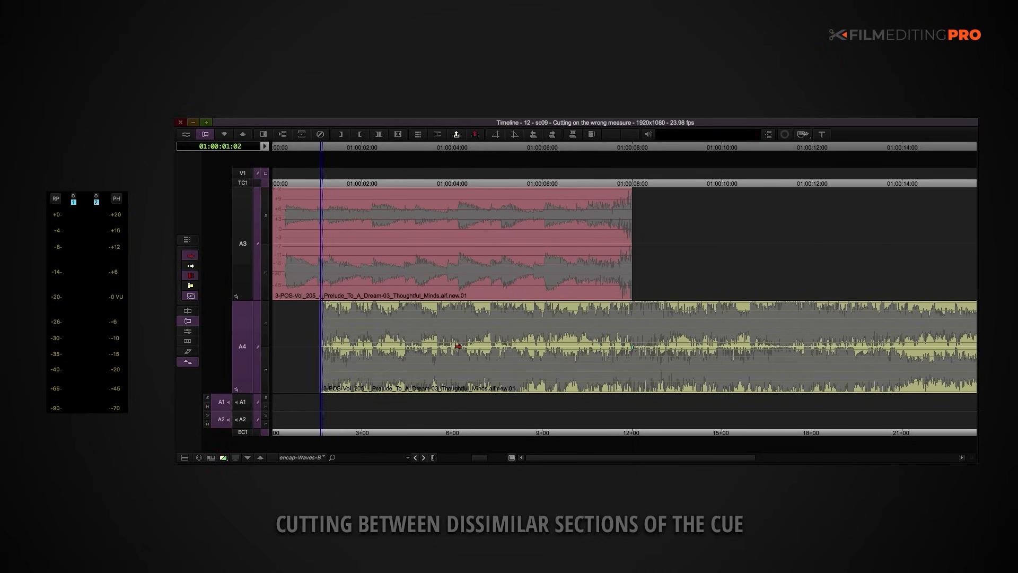
{"action": "key", "text": "apostrophe"}
{"action": "key", "text": "shift+a"}
{"action": "left_click", "coordinate": [458, 317]}
{"action": "key", "text": "apostrophe"}
{"action": "left_click", "coordinate": [627, 319]}
{"action": "key", "text": "apostrophe"}
Step: Shape a gradual fade-in on A4 by lowering the head keyframe fully and moving the middle keyframe lower and later
{"action": "left_click_drag", "start_coordinate": [457, 338], "coordinate": [456, 370]}
{"action": "left_click", "coordinate": [323, 336]}
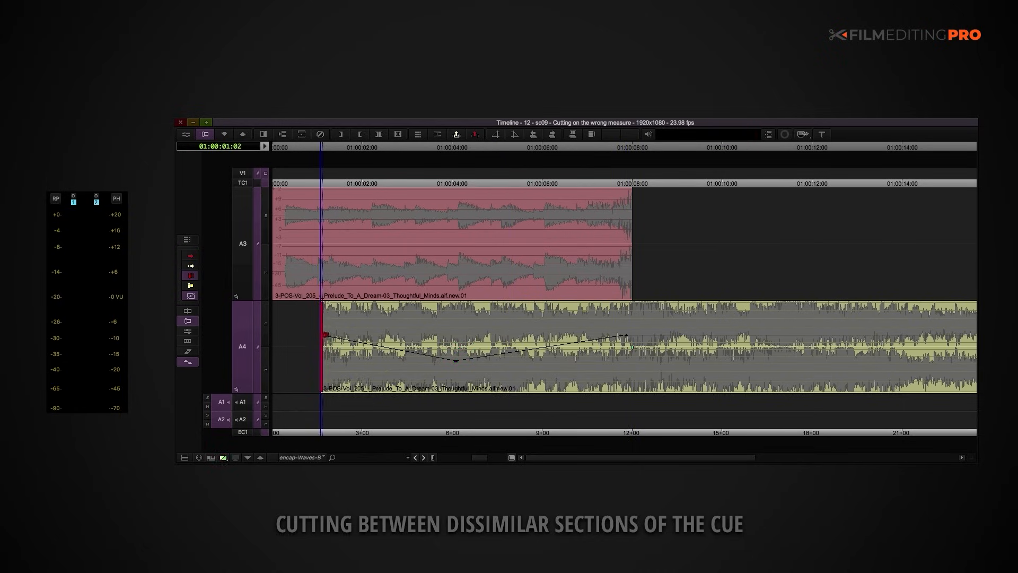
{"action": "left_click", "coordinate": [322, 184]}
{"action": "left_click_drag", "start_coordinate": [323, 335], "coordinate": [324, 391]}
{"action": "left_click_drag", "start_coordinate": [456, 361], "coordinate": [480, 370]}
{"action": "left_click", "coordinate": [327, 352]}
Step: Play the sequence from the start to review the keyframed fade-in between the two sections
{"action": "key", "text": "Home"}
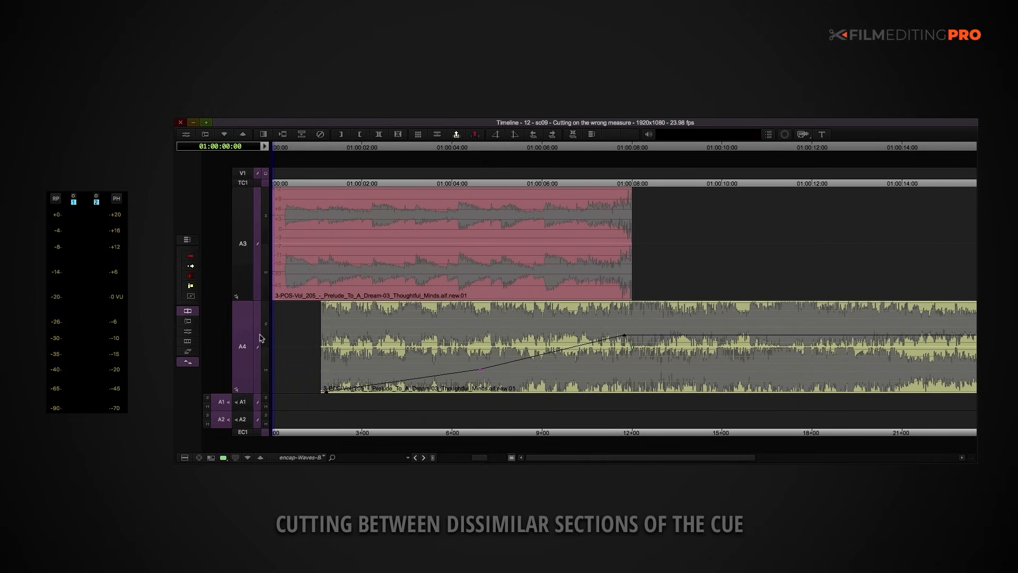
{"action": "key", "text": "space"}
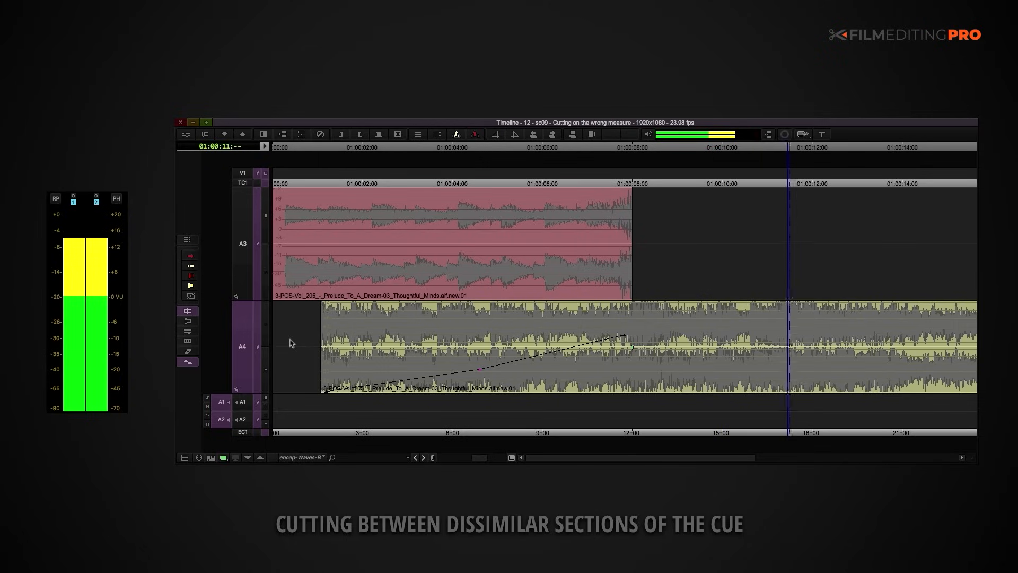
{"action": "key", "text": "space"}
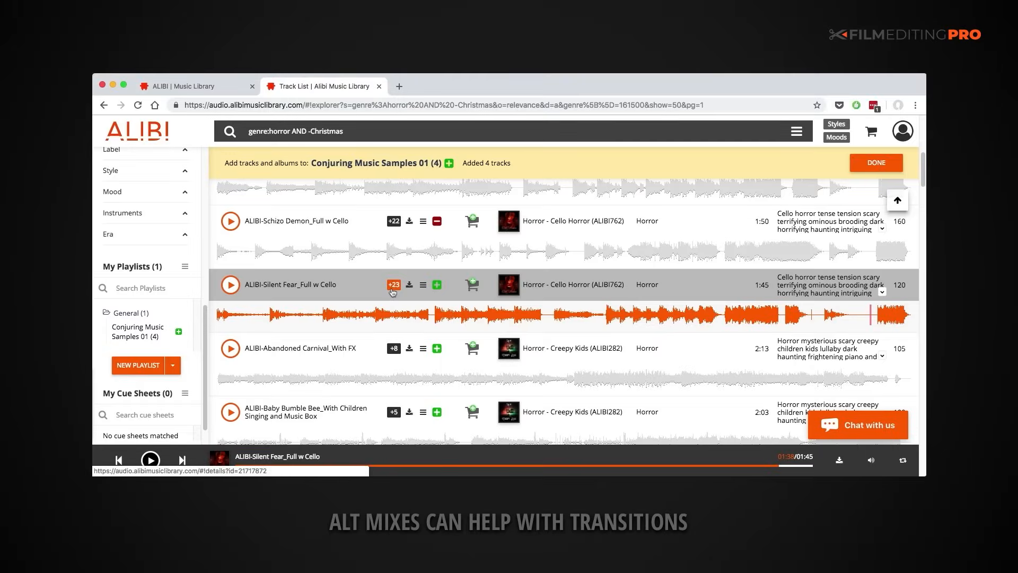
Step: In the ALIBI music library, expand the alternate mixes of ALIBI-Silent Fear_Full w Cello and look through them
{"action": "left_click", "coordinate": [392, 289]}
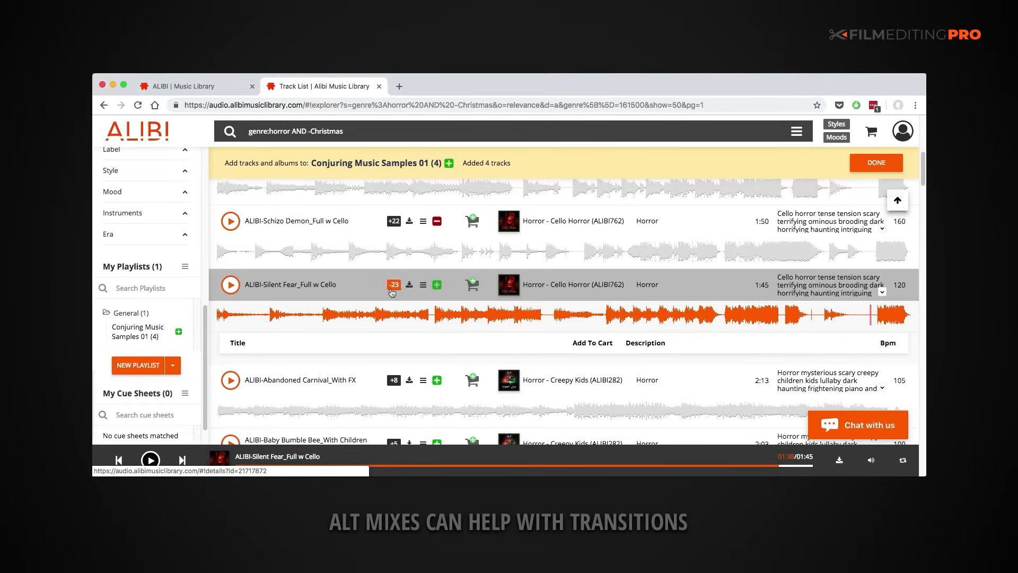
{"action": "scroll", "coordinate": [390, 292], "scroll_direction": "down", "scroll_amount": 3}
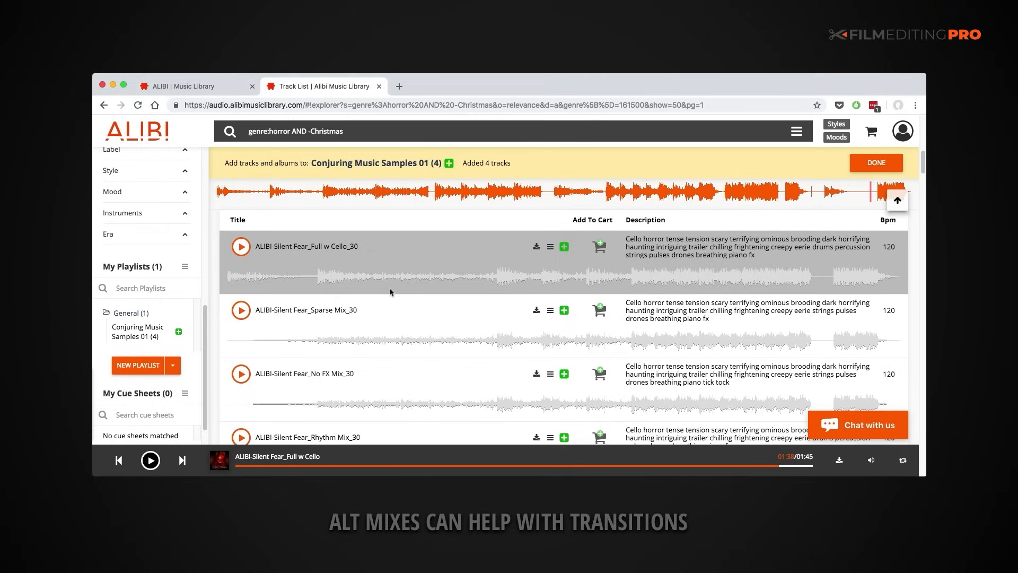